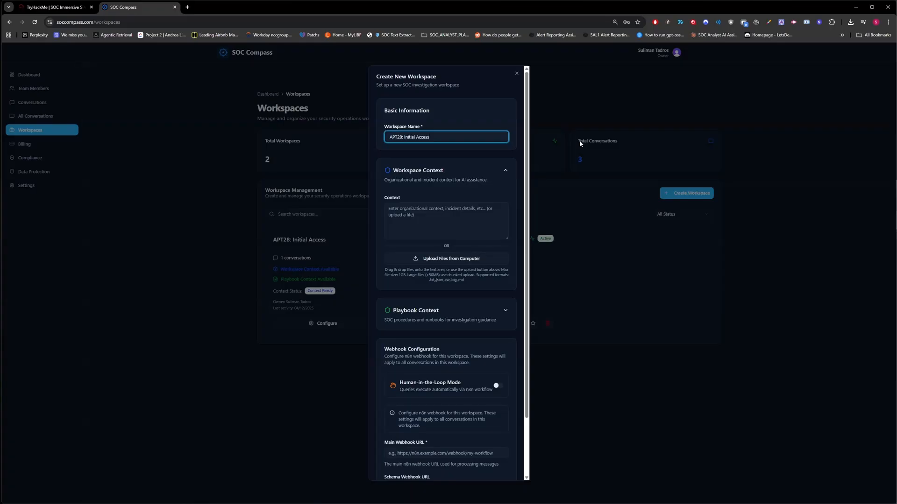
Step: Complete the workspace name as APT28: Initial Access - AUTO and fill the workspace context with the text of all TryHackMe documentation sections
text(AUTO)
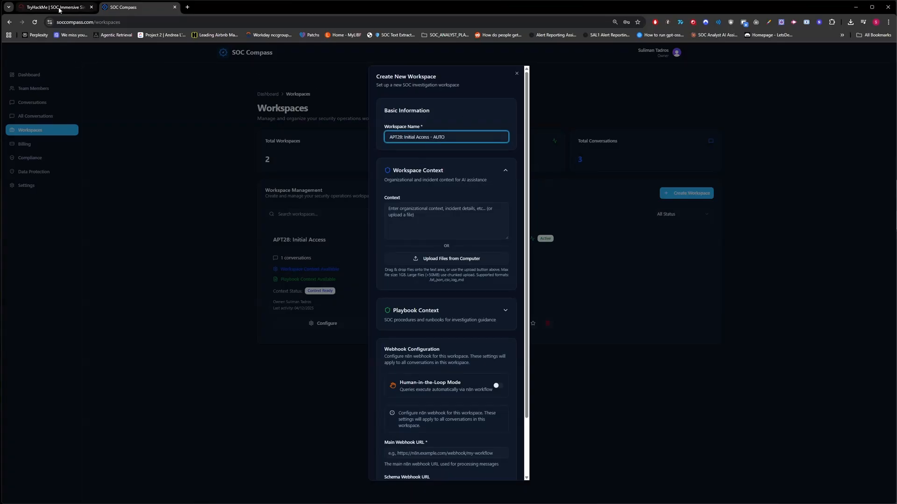
click(55, 7)
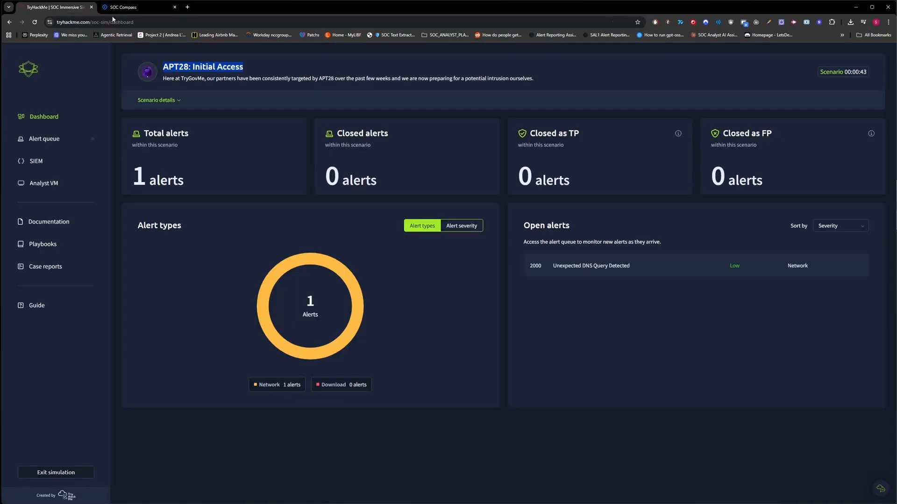
click(64, 222)
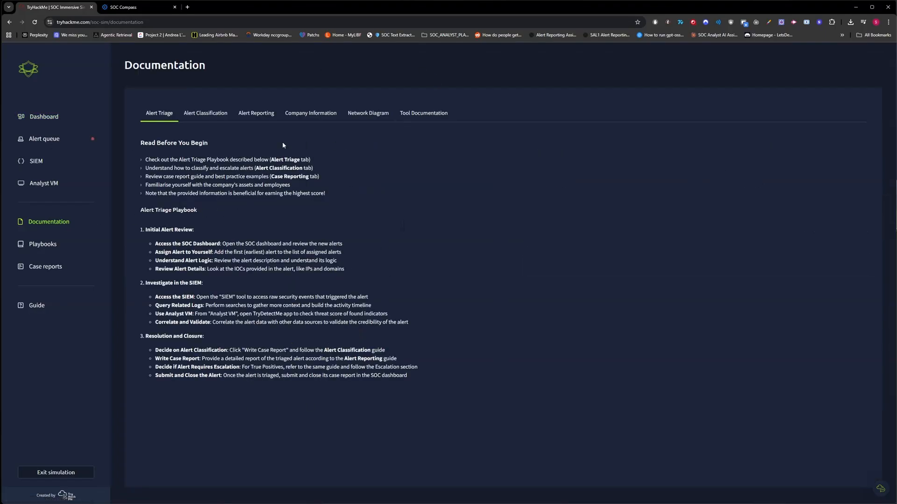
click(205, 113)
click(306, 116)
click(256, 116)
click(373, 115)
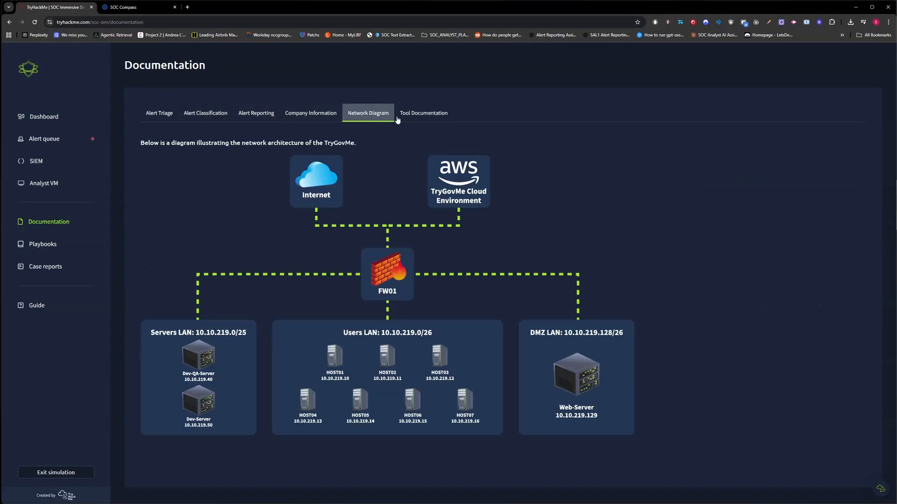
click(418, 116)
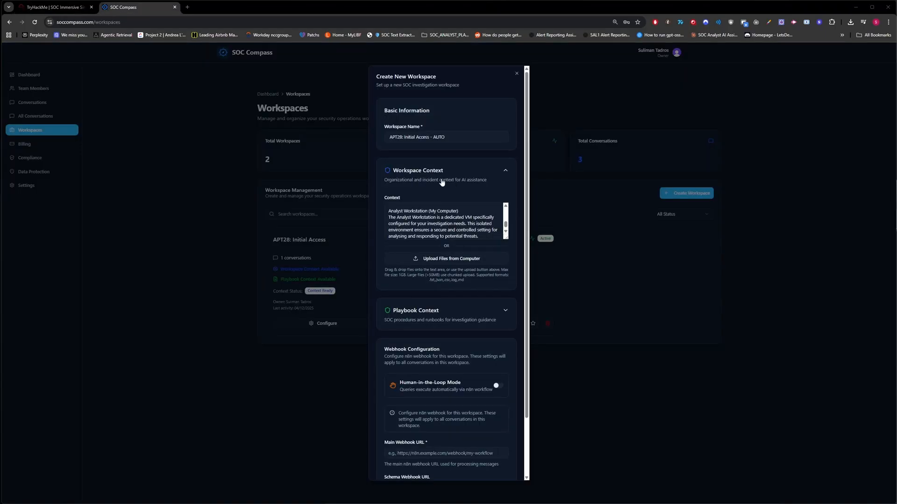
click(57, 11)
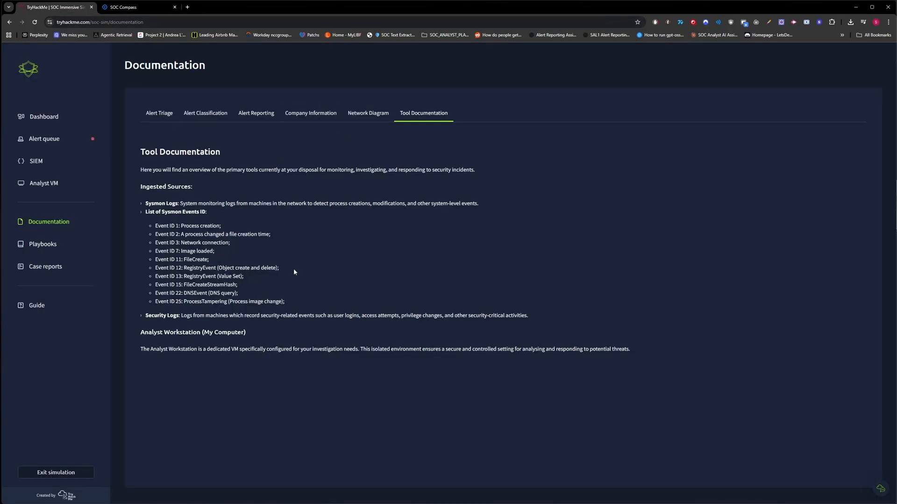
click(136, 7)
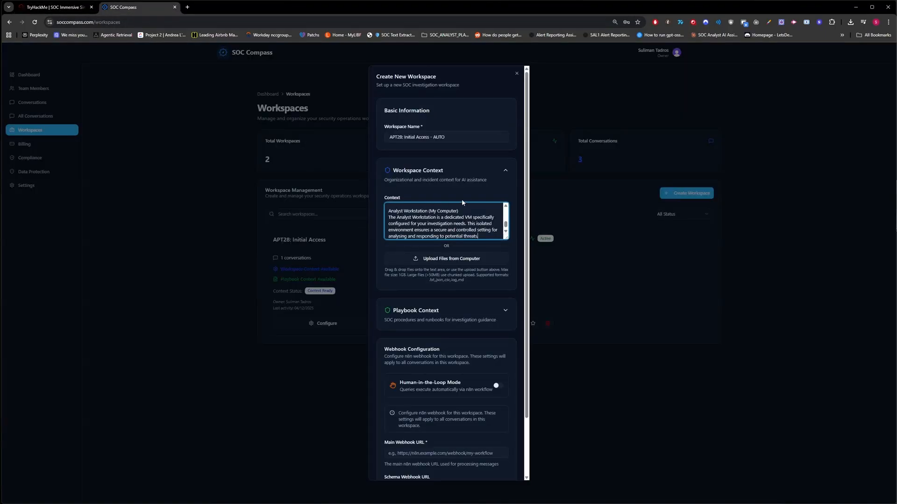
Step: Fill the workspace's playbook context with the text of the TryHackMe playbooks
scroll(478, 232, down, 1)
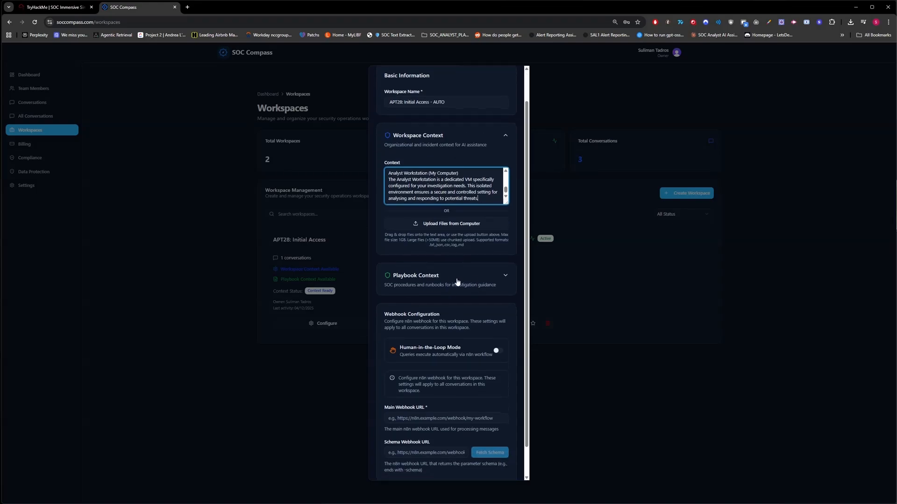
click(457, 277)
scroll(454, 226, down, 2)
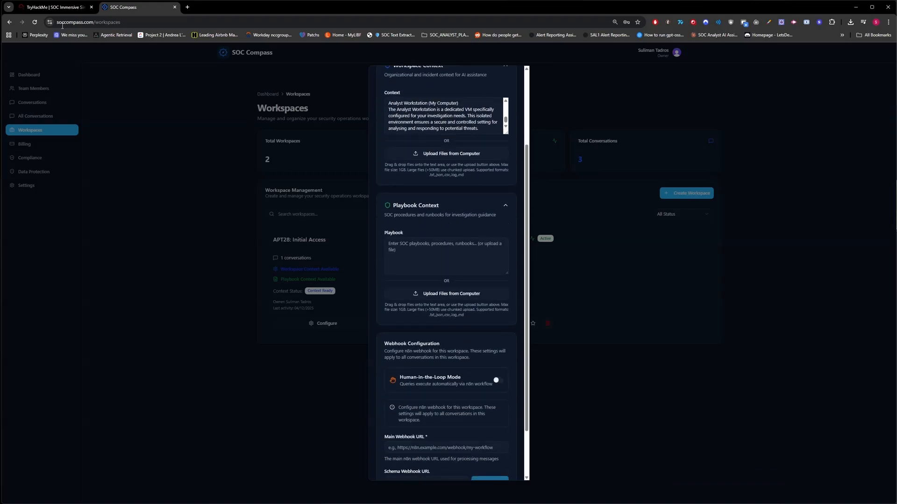
click(55, 9)
click(42, 243)
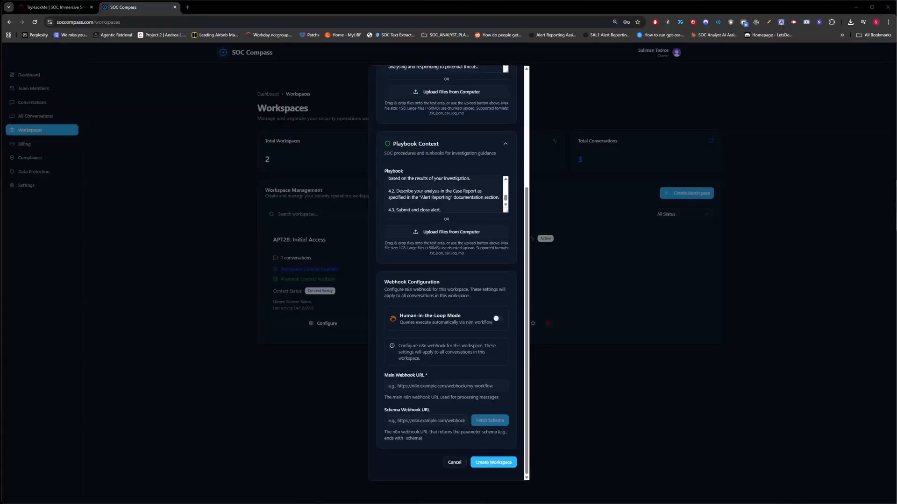
click(490, 383)
key(Down)
key(Return)
click(376, 415)
click(446, 419)
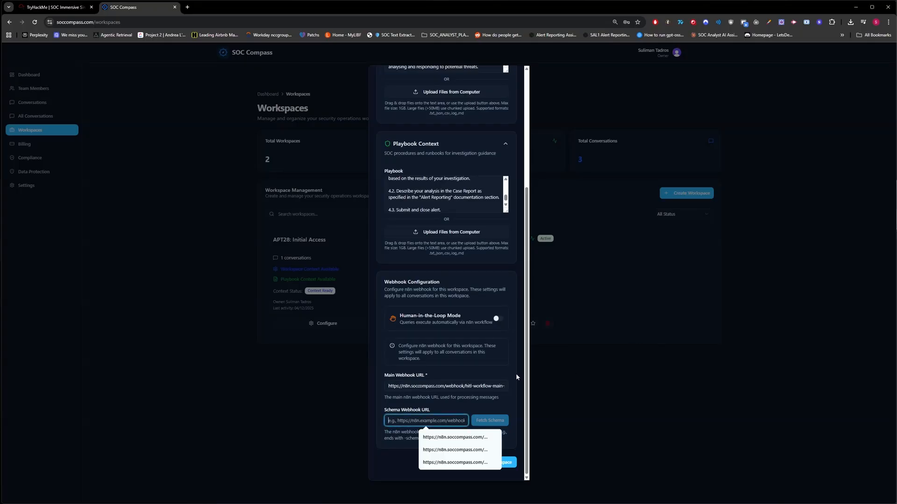
key(Down)
click(486, 423)
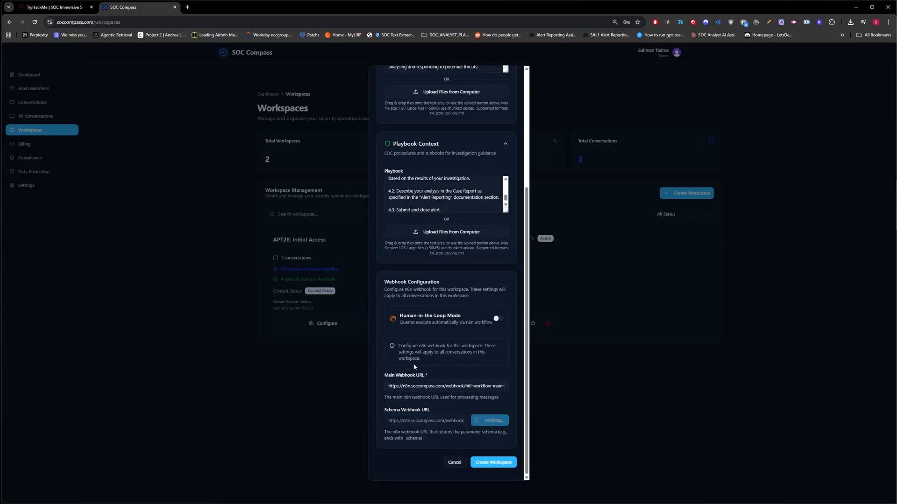
Step: Set splunk_url to the address of the Splunk search page opened from the TryHackMe SIEM, and create the workspace
scroll(422, 377, down, 2)
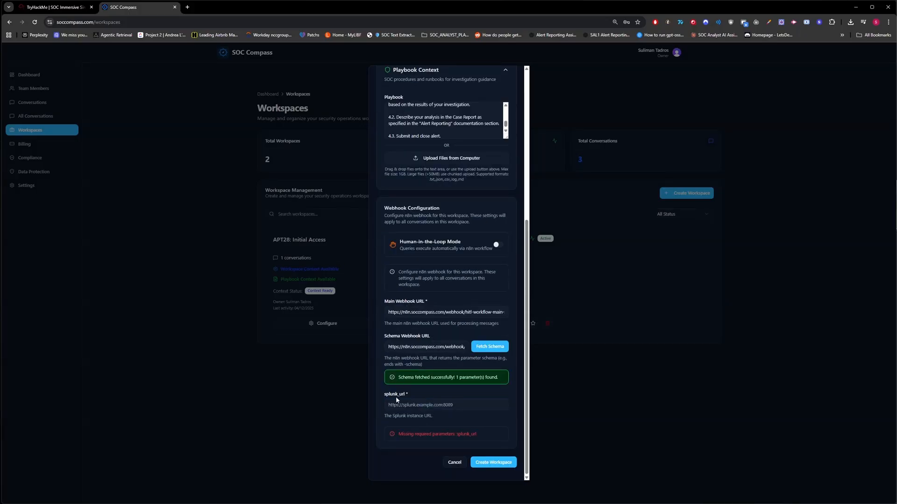
click(56, 7)
click(36, 161)
click(121, 9)
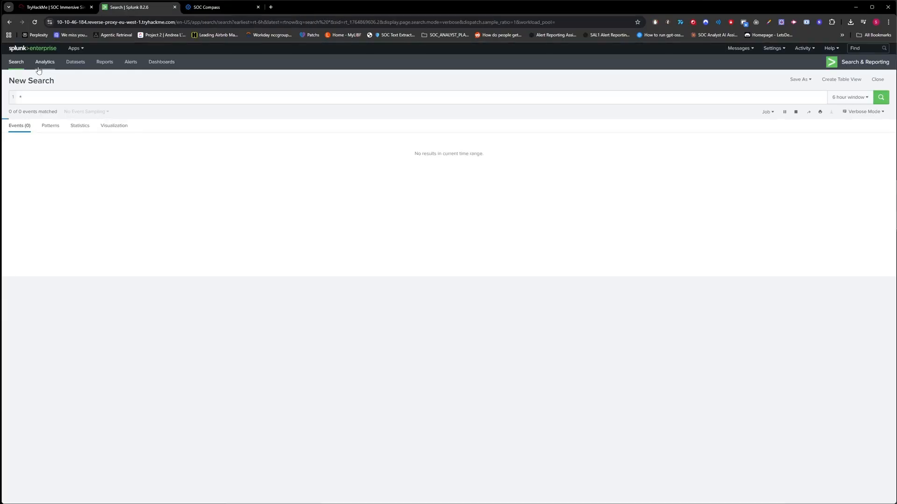
click(18, 63)
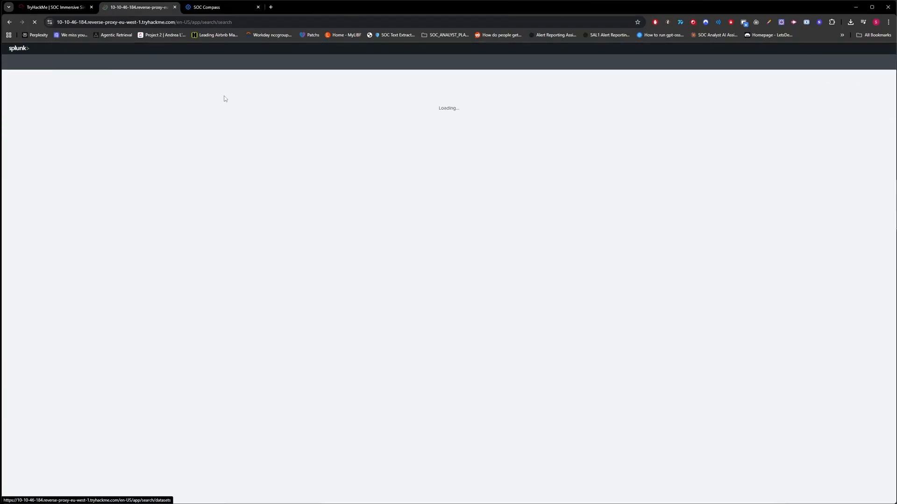
click(257, 22)
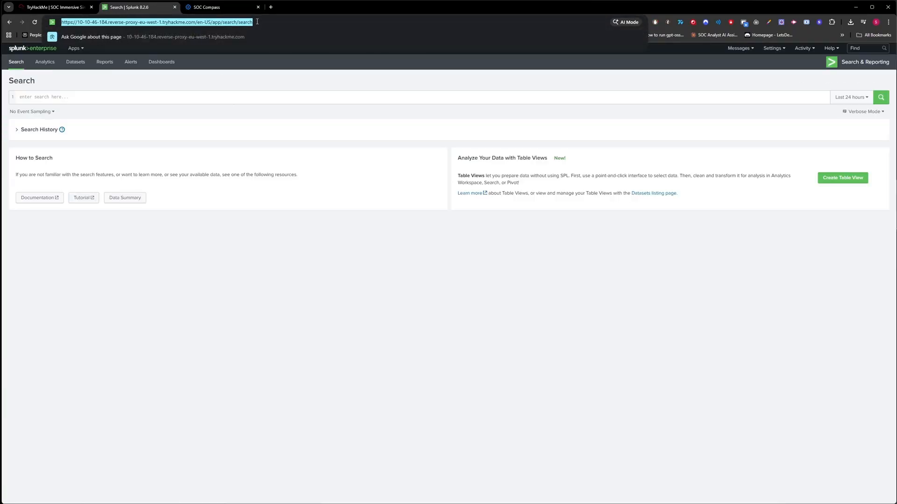
click(228, 8)
click(420, 405)
click(503, 467)
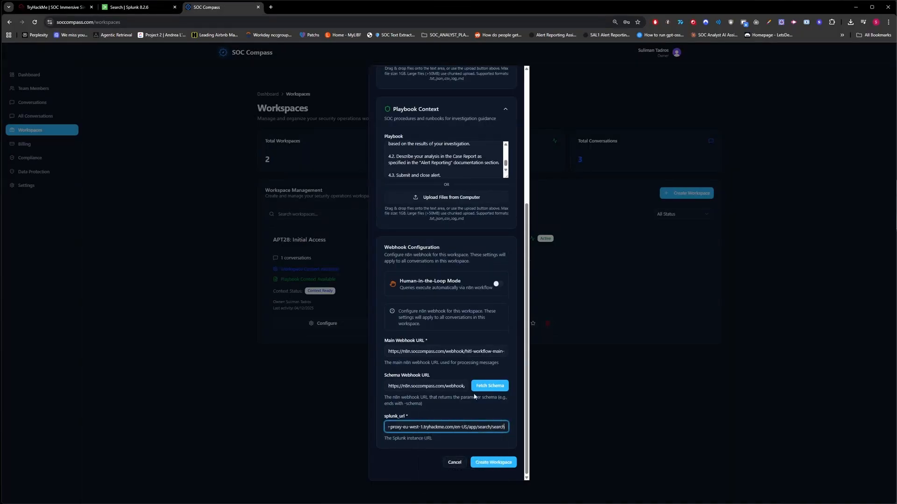
click(502, 466)
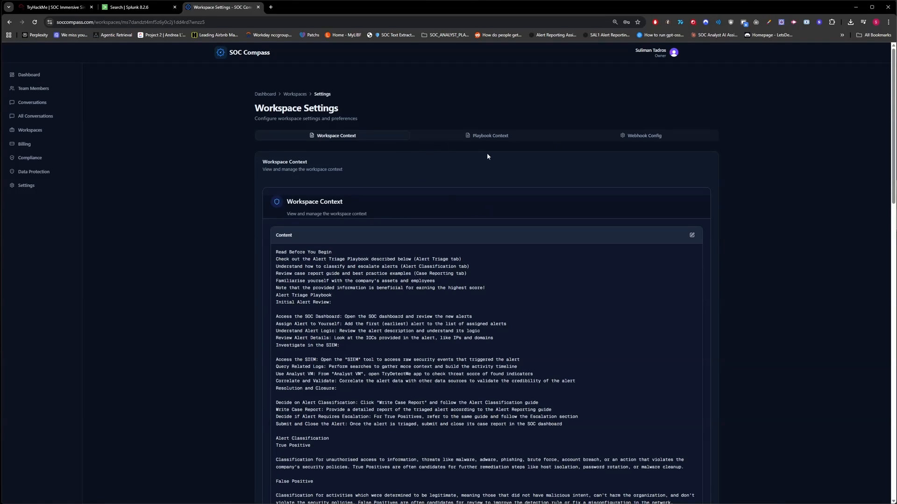
Step: Review the new workspace's context, playbook context and webhook configuration in its settings
click(692, 236)
click(659, 296)
click(490, 136)
click(692, 236)
click(660, 354)
click(641, 137)
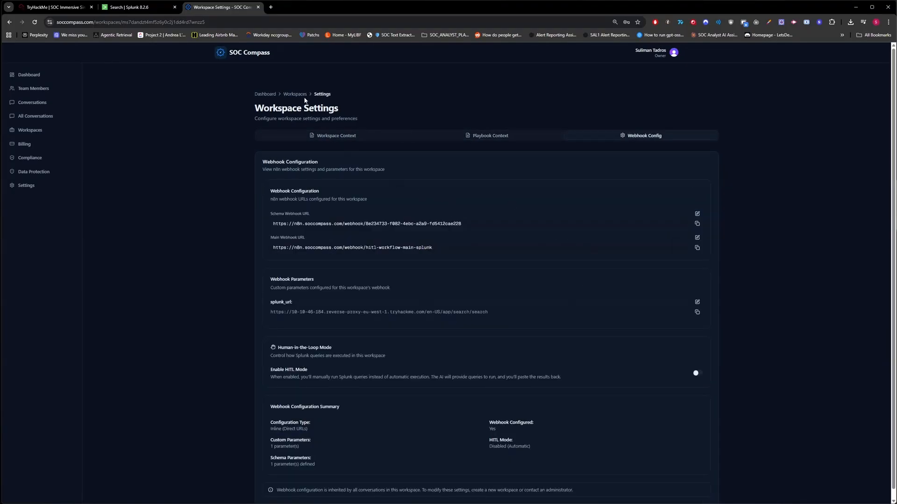
Step: Return to the workspaces list and star the APT28: Initial Access - AUTO workspace
click(295, 95)
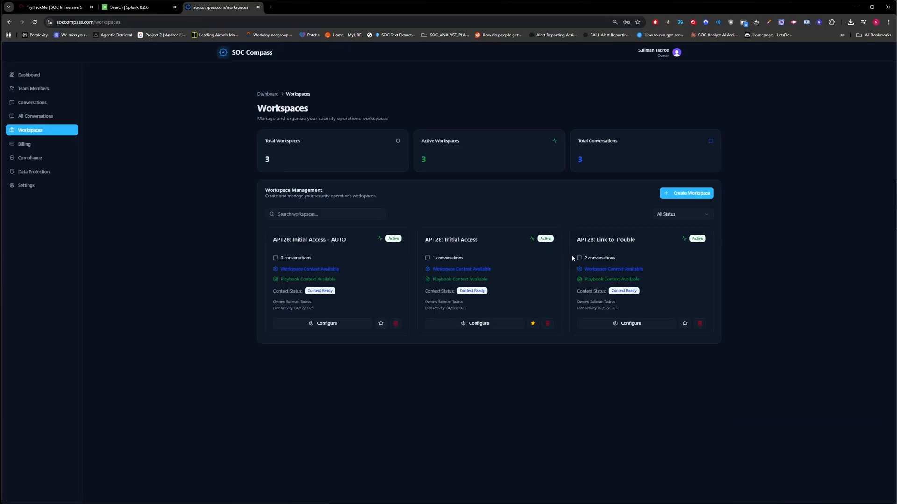
click(381, 323)
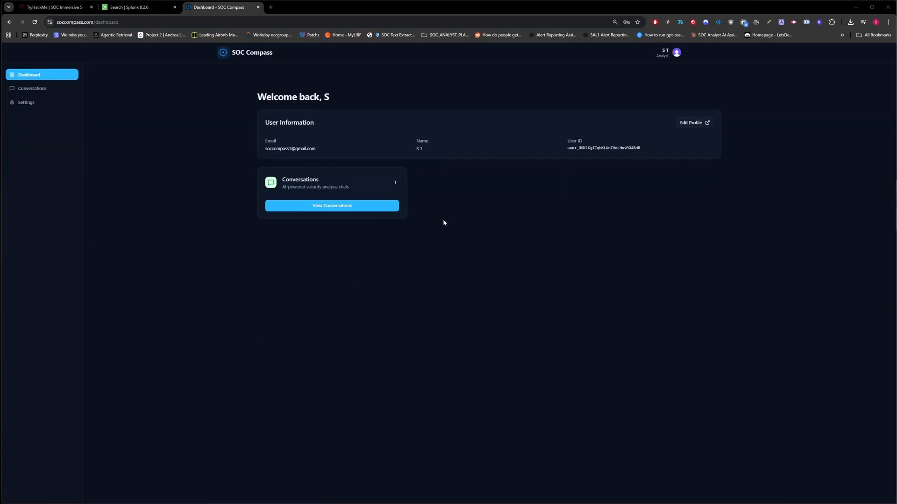
Step: Create a new conversation titled APT28: Initial Access, using the scenario name copied from the TryHackMe dashboard
click(370, 209)
click(309, 171)
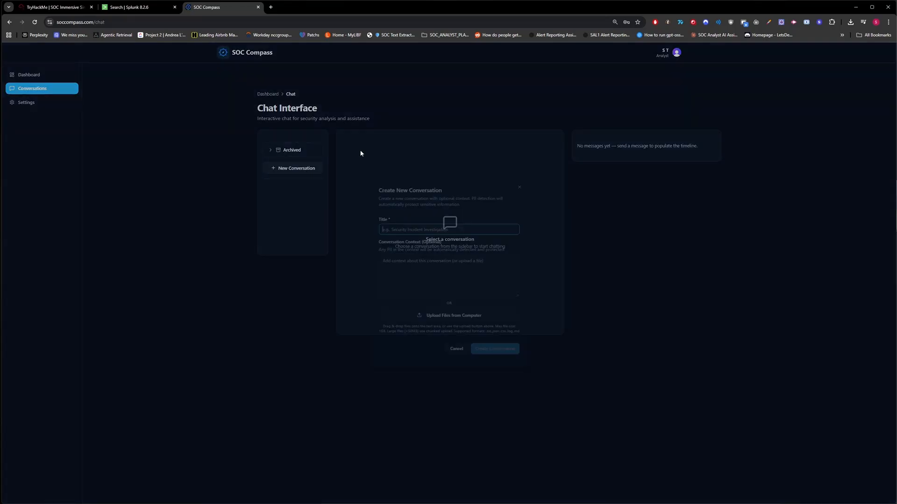
click(58, 7)
click(53, 116)
drag(264, 69, 165, 66)
key(ctrl+c)
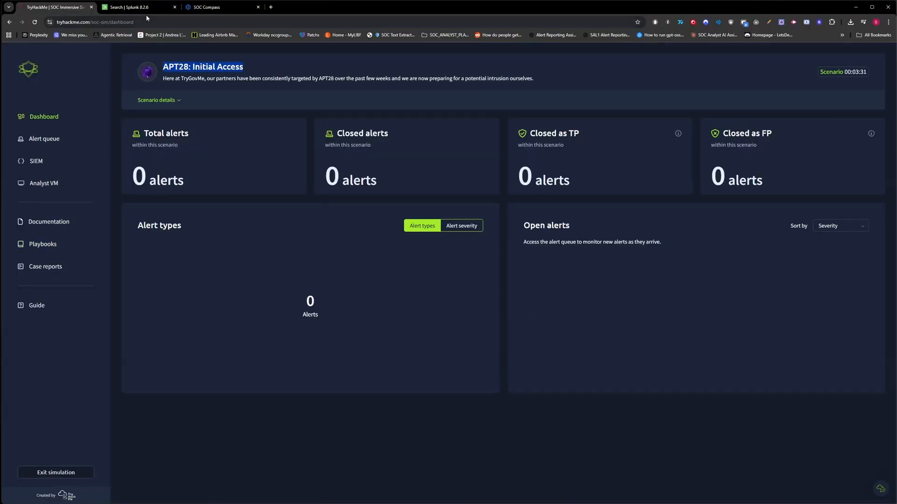
click(140, 7)
click(211, 7)
click(388, 228)
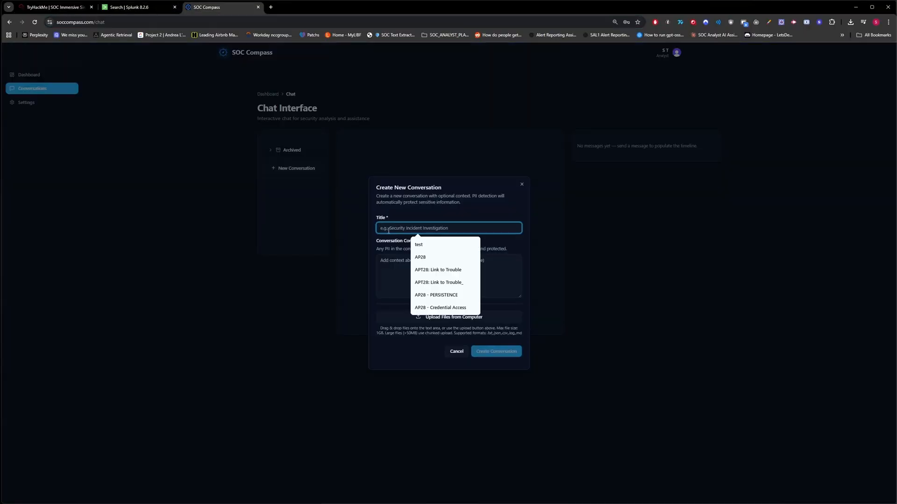
key(ctrl+v)
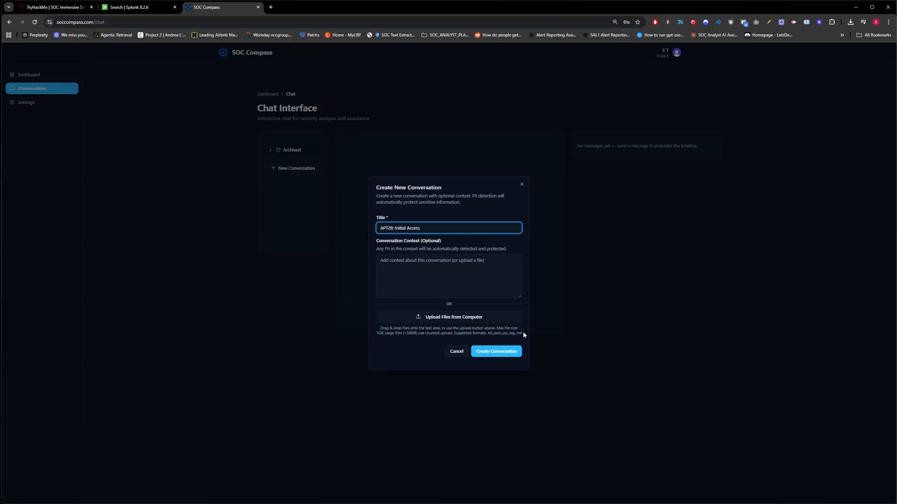
click(497, 353)
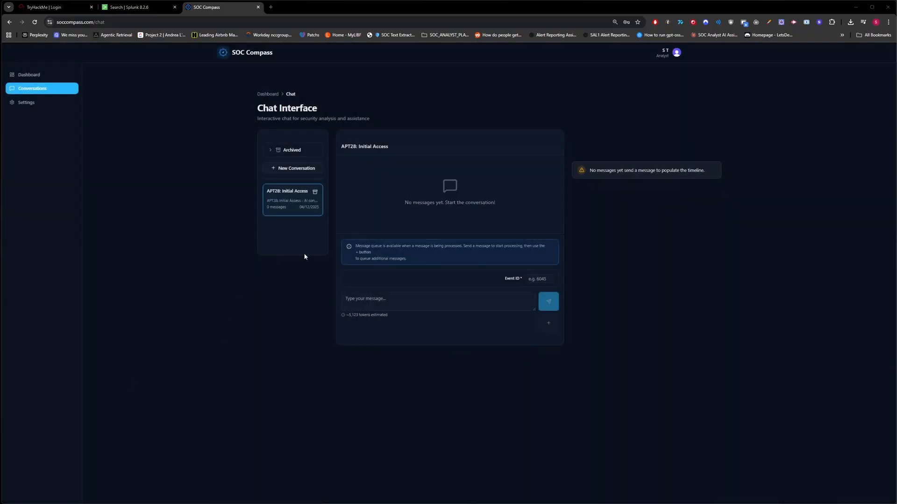
Step: Switch to TryHackMe and copy the full details of alert 2000, Unexpected DNS Query Detected, from the alert queue
click(54, 7)
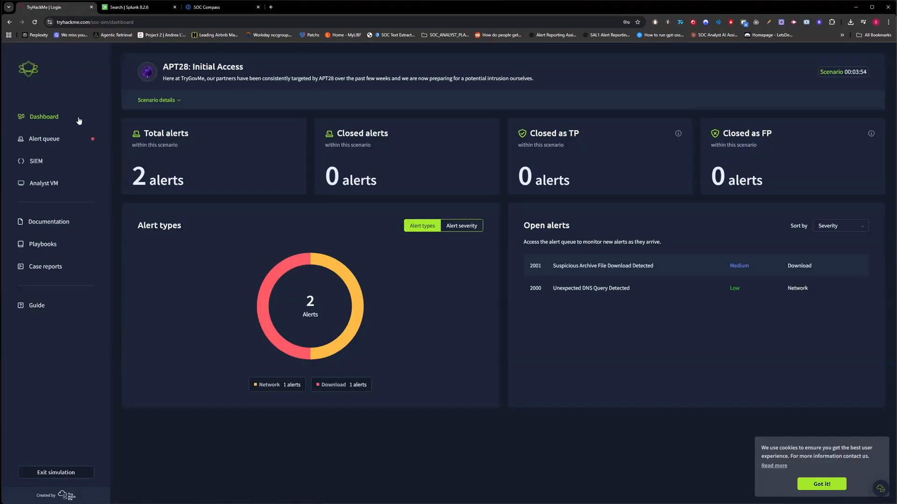
click(62, 141)
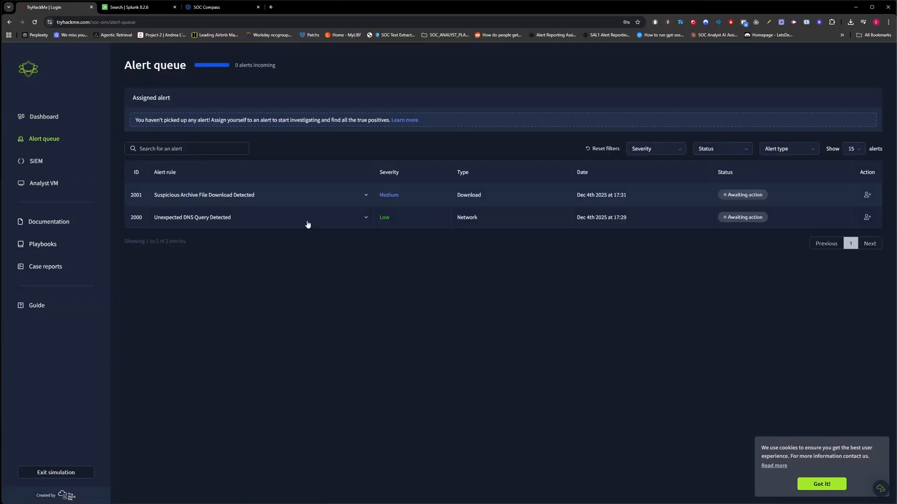
click(305, 221)
drag(464, 405, 122, 218)
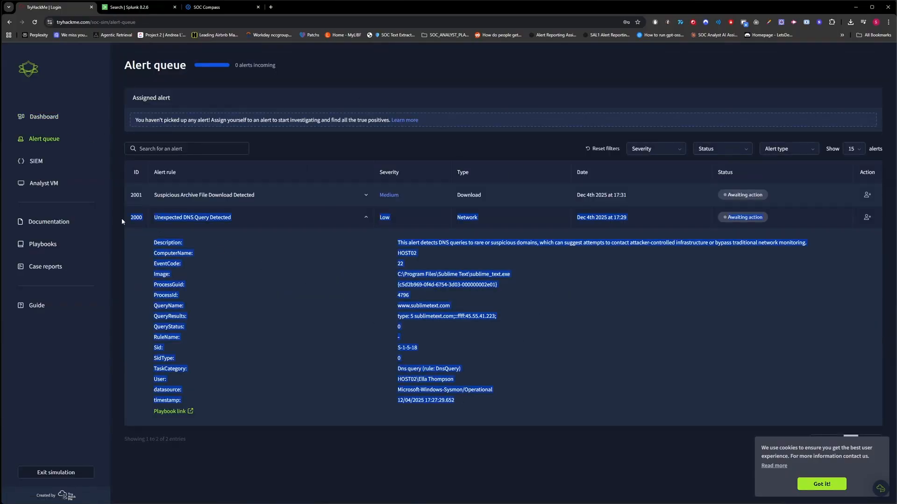
Step: Paste the copied alert details into the SOC Compass conversation, set the Event ID to 2000 and send the message
click(140, 7)
click(217, 7)
drag(216, 7, 137, 7)
click(417, 303)
key(ctrl+v)
click(541, 279)
text(2000)
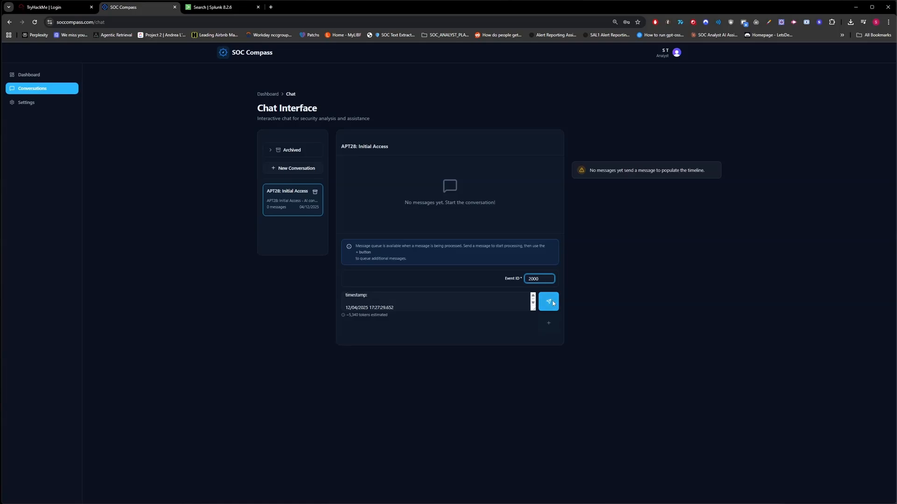
click(549, 302)
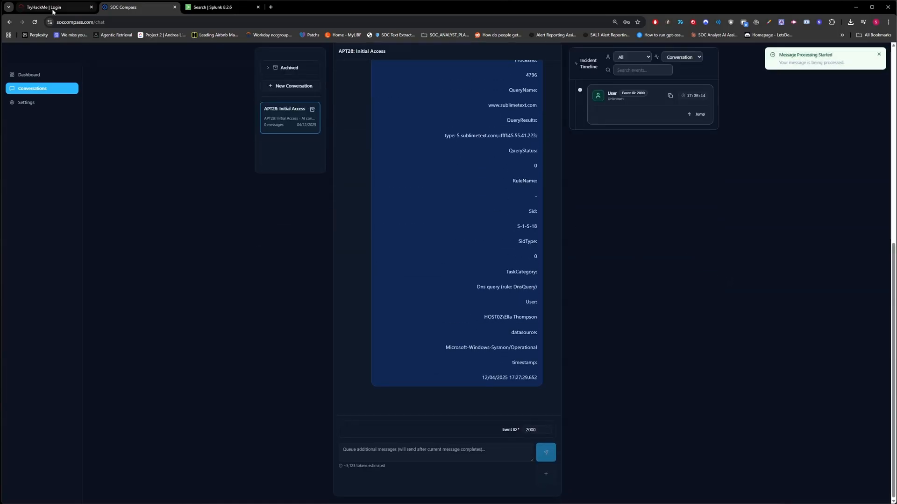
Step: Switch to TryHackMe and copy the full details of alert 2001, Suspicious Archive File Download Detected
click(91, 2)
click(330, 195)
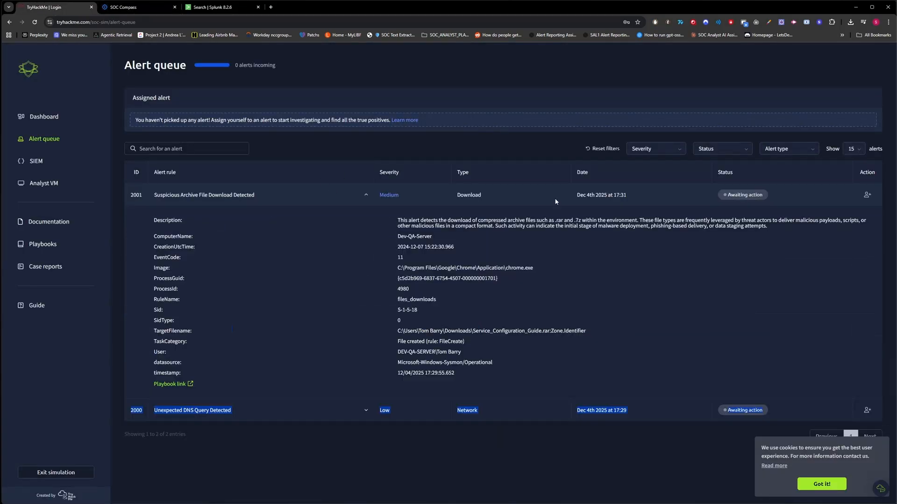
drag(466, 374, 132, 193)
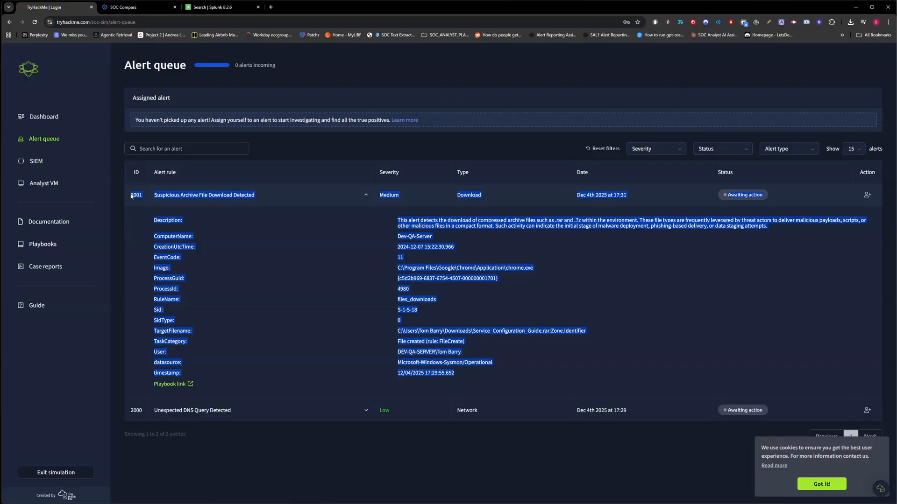
Step: Paste the alert details into the SOC Compass conversation, set the Event ID to 2001 and add the message to the queue
click(137, 10)
click(479, 446)
key(ctrl+v)
click(538, 431)
key(BackSpace)
text(1)
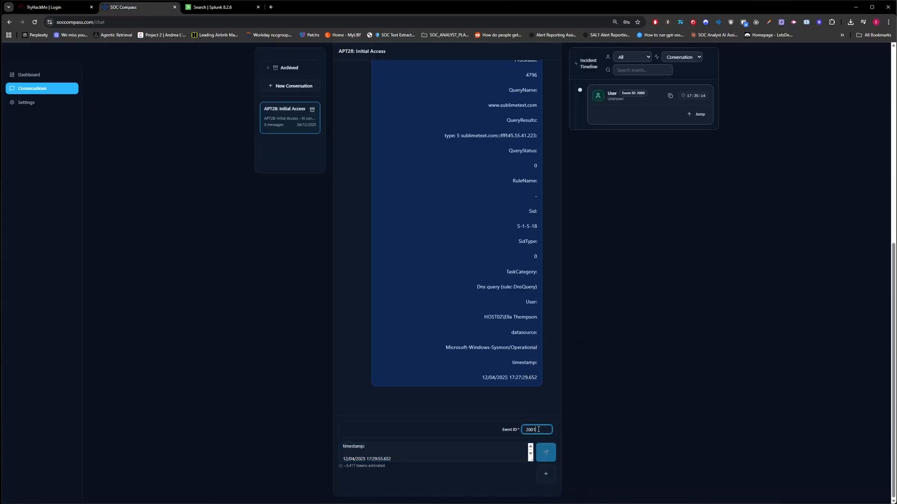
click(552, 478)
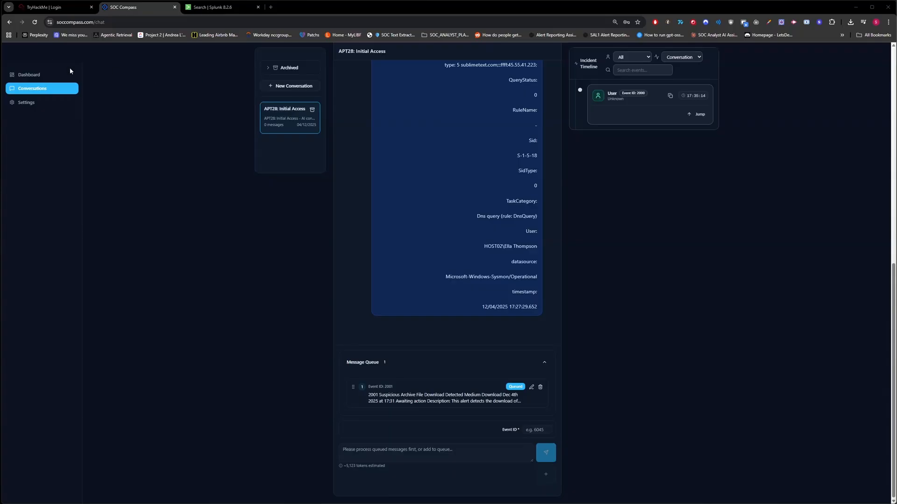
Step: Try to reload the SOC Compass chat and reopen the conversations by way of the dashboard
click(35, 22)
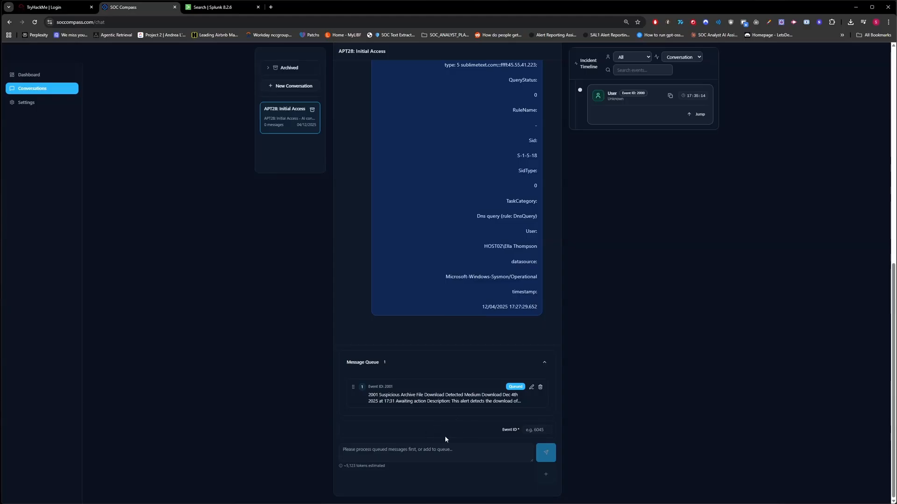
click(50, 76)
click(75, 92)
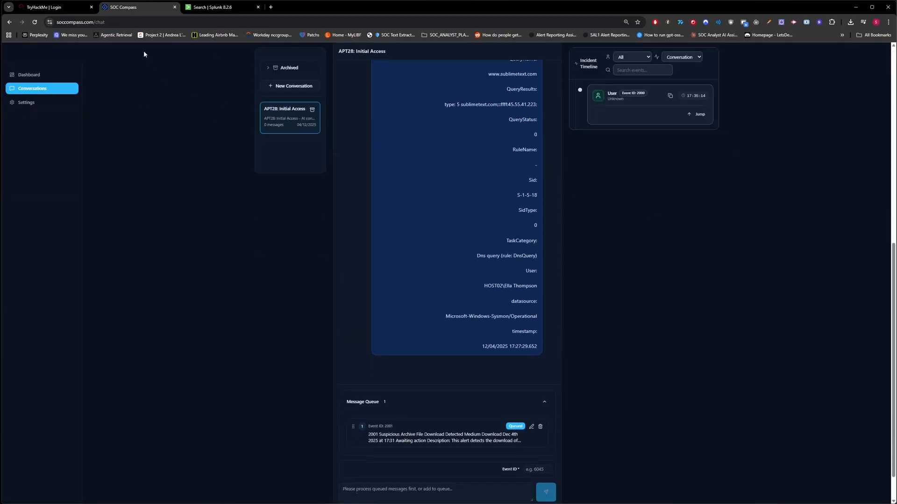
Step: Close the SOC Compass tab and open a new browser tab in its place
middle_click(137, 8)
click(188, 7)
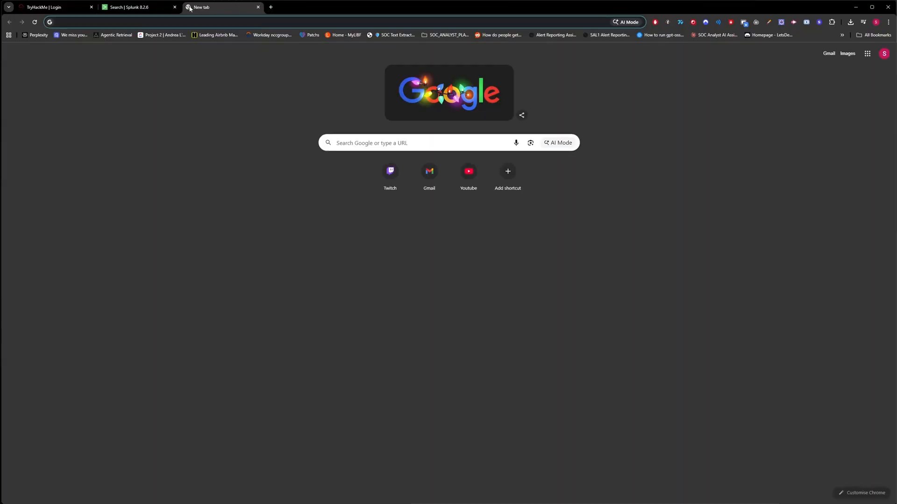
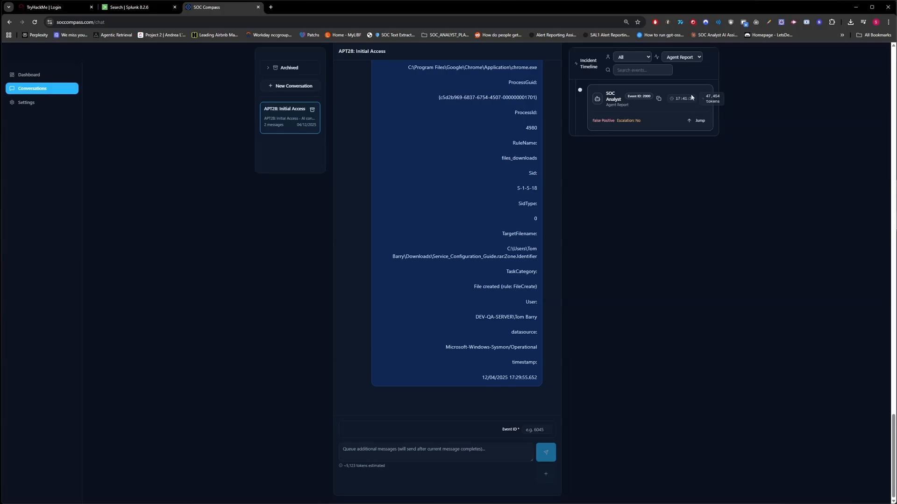
Step: Show conversation entries in the incident timeline to check the message timestamps, and return the filter to Agent Report
click(683, 60)
click(684, 74)
drag(685, 97, 699, 96)
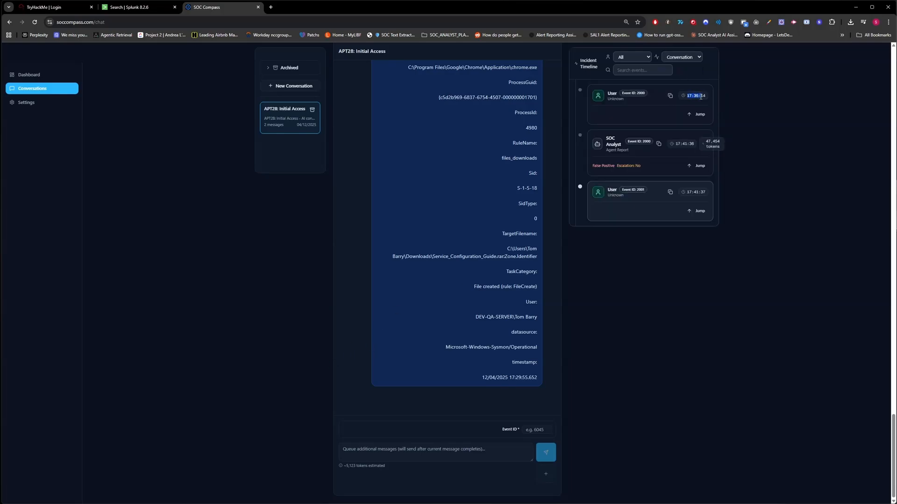
click(671, 142)
click(735, 176)
click(723, 162)
click(698, 57)
click(698, 76)
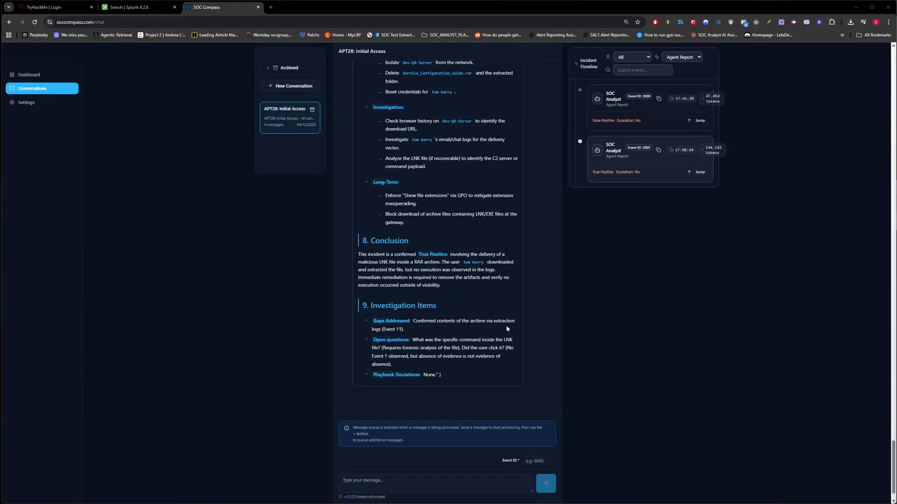
Step: Read through the agent report for event 2001, from its conclusion back up to the detailed rationale
scroll(593, 260, up, 6)
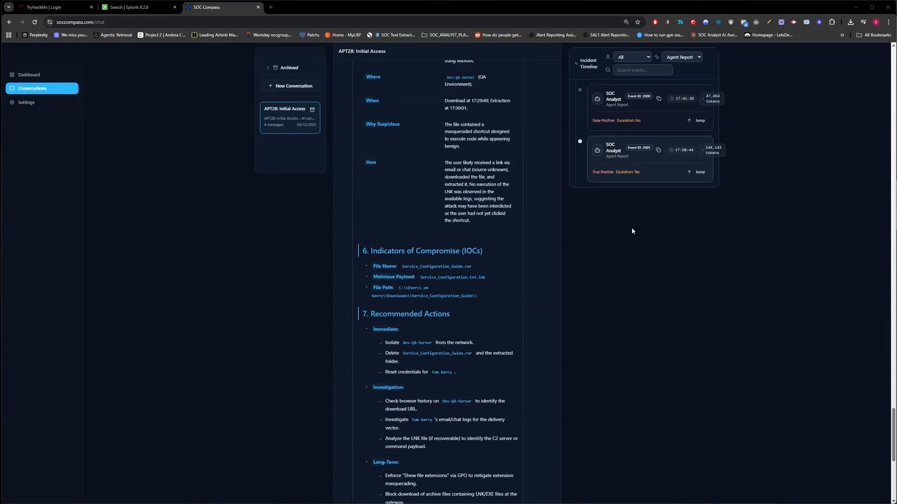
scroll(632, 230, up, 4)
scroll(647, 214, up, 6)
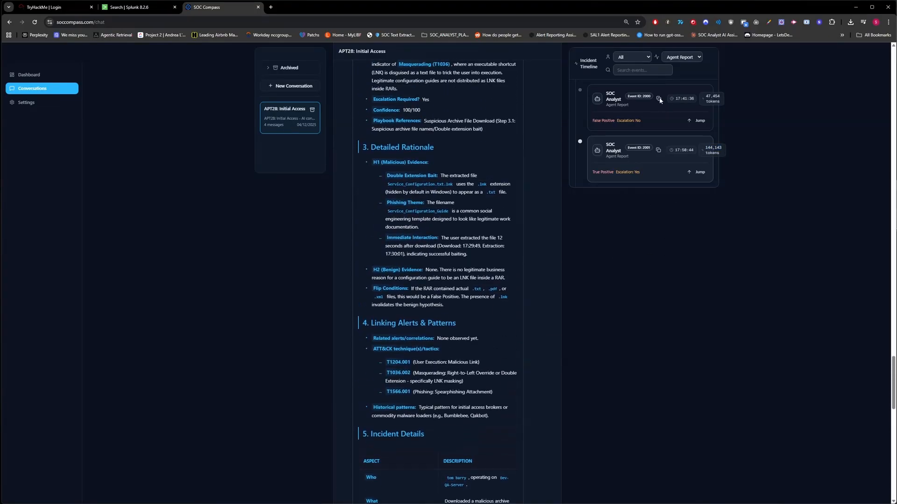
Step: Switch to TryHackMe, take ownership of alert 2000 and open its case report as a false positive
drag(47, 7, 133, 7)
click(867, 411)
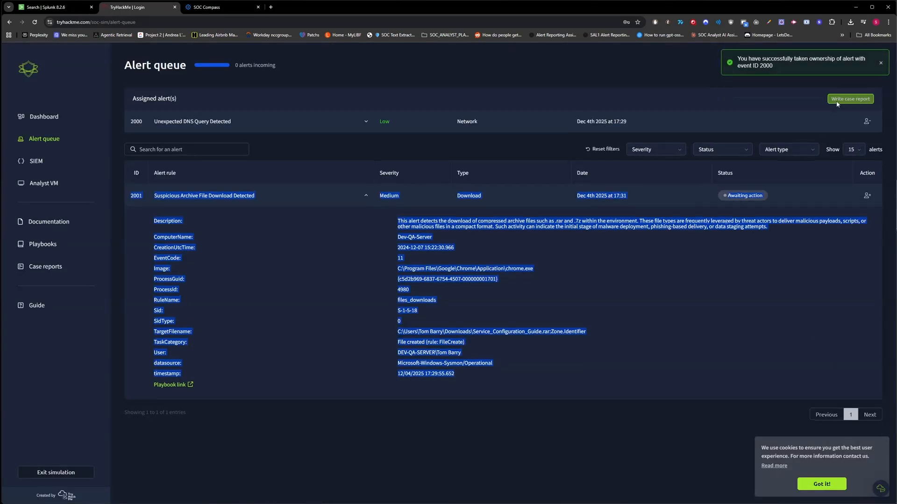
click(837, 102)
click(448, 279)
click(521, 307)
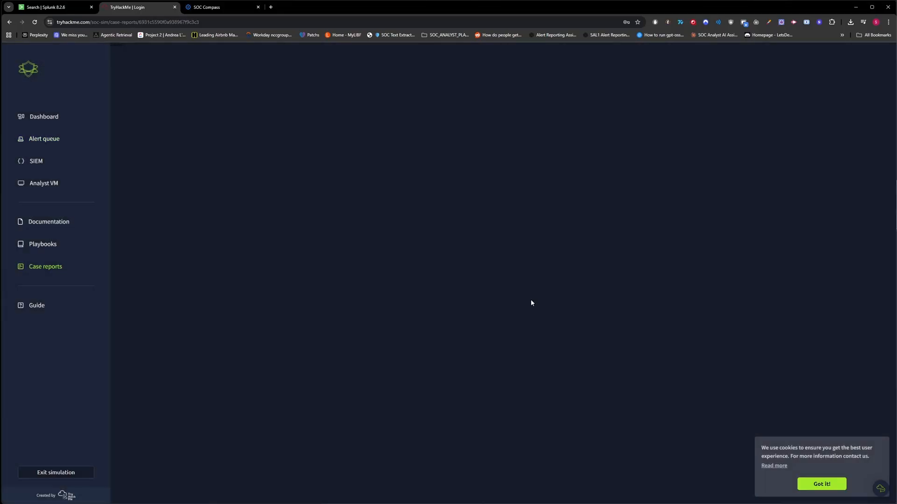
Step: Paste the copied event 2000 agent report as the closure rationale, and submit and close the alert
click(646, 306)
key(ctrl+a)
key(ctrl+v)
click(821, 482)
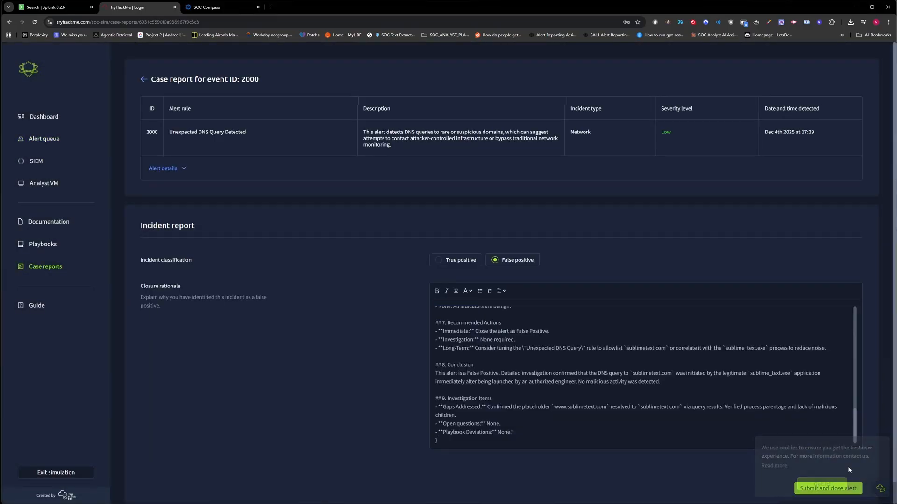
click(836, 488)
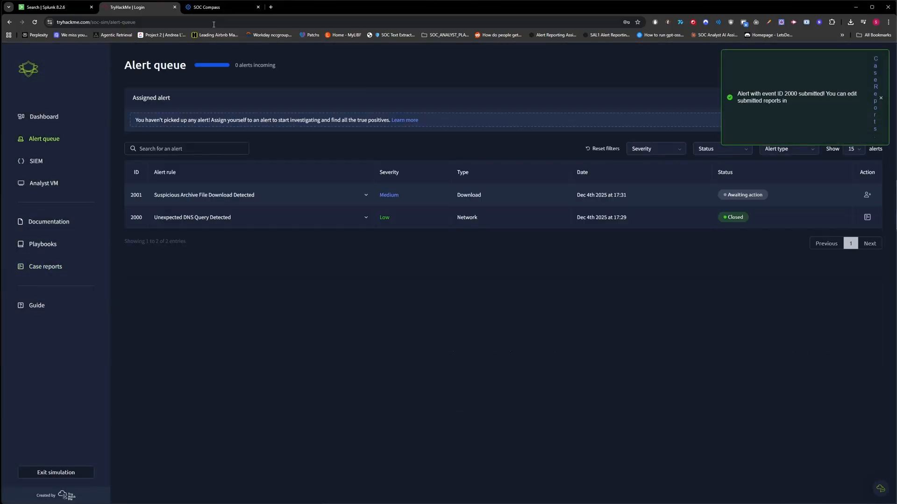
Step: Copy the event 2001 agent report from SOC Compass, and claim alert 2001 in TryHackMe with a true positive case report
click(211, 8)
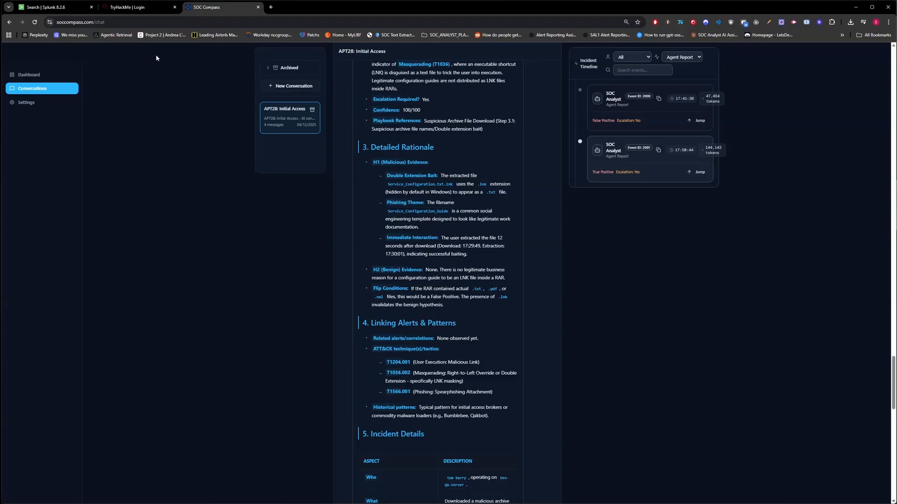
click(135, 7)
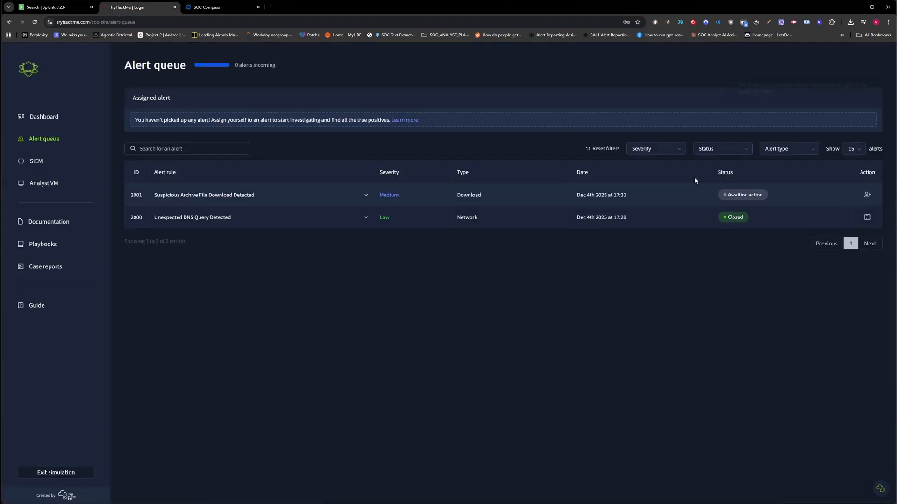
click(867, 195)
click(850, 99)
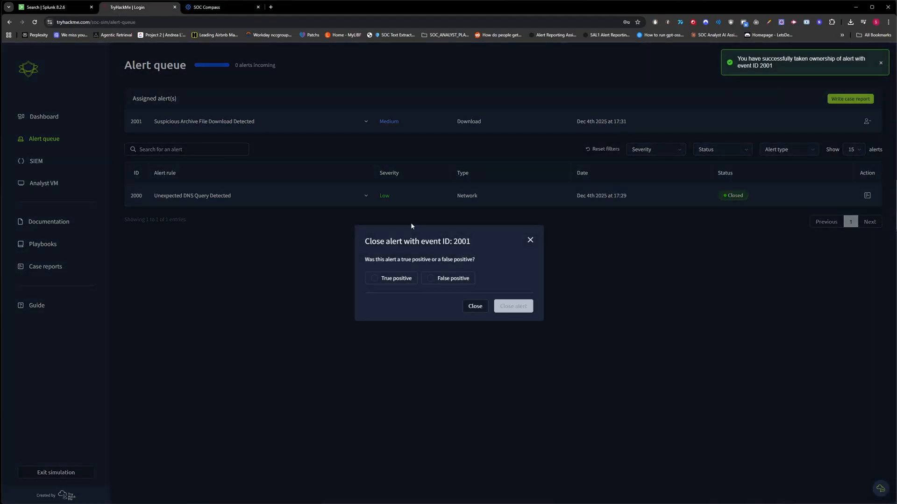
click(393, 280)
click(506, 306)
Step: Replace the case report template with the copied event 2001 report, set escalation to Yes, and submit and close the alert
key(ctrl+a)
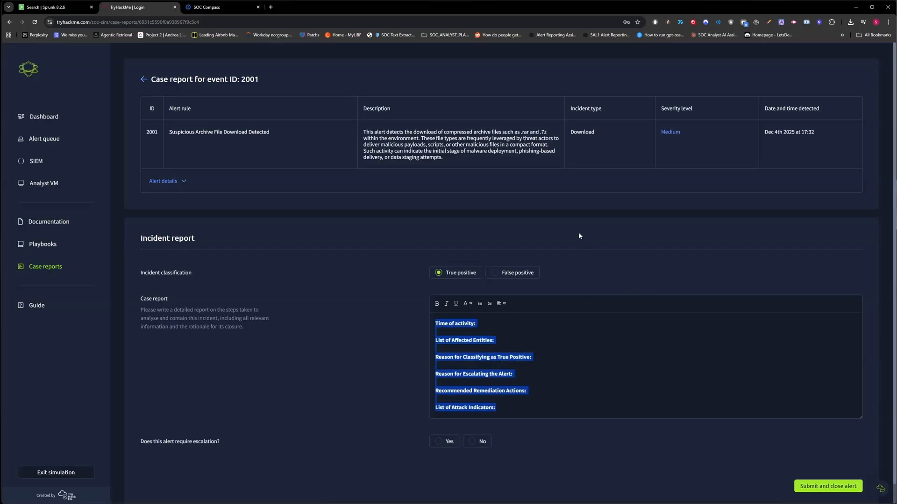
key(ctrl+v)
scroll(436, 350, down, 2)
click(444, 423)
click(808, 464)
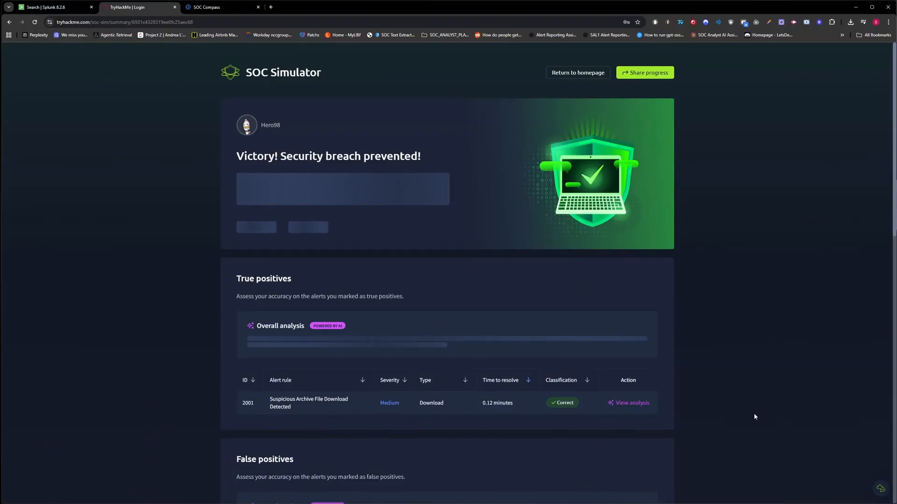
Step: Check event 2001's token usage in SOC Compass and review the graded case reports 2001 and 2000 in TryHackMe
click(230, 13)
drag(706, 147, 718, 152)
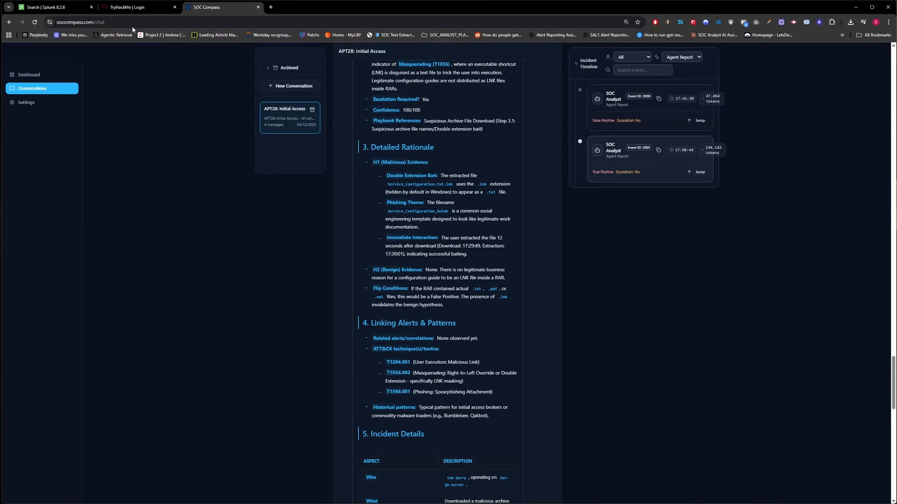
click(133, 9)
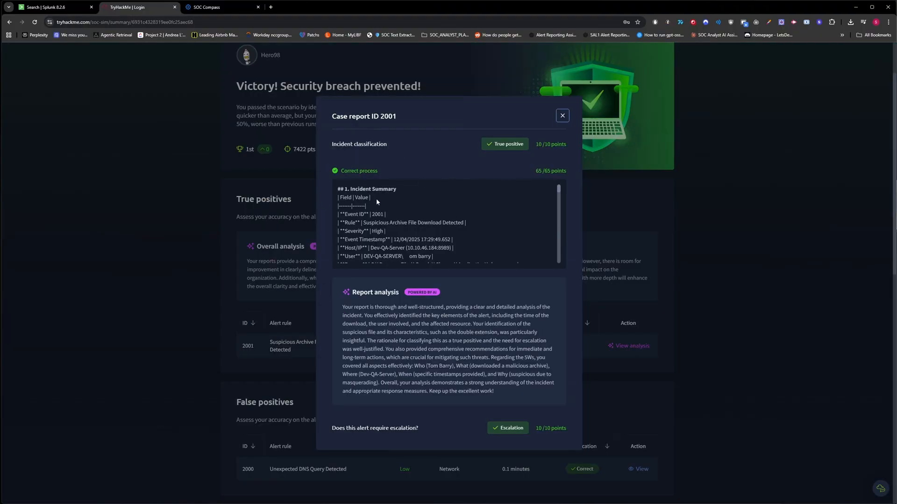
scroll(384, 192, down, 15)
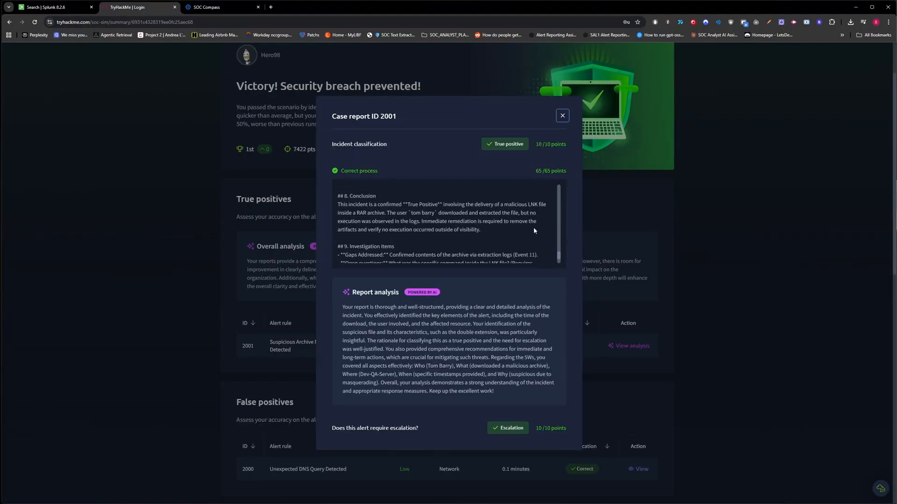
scroll(533, 232, down, 2)
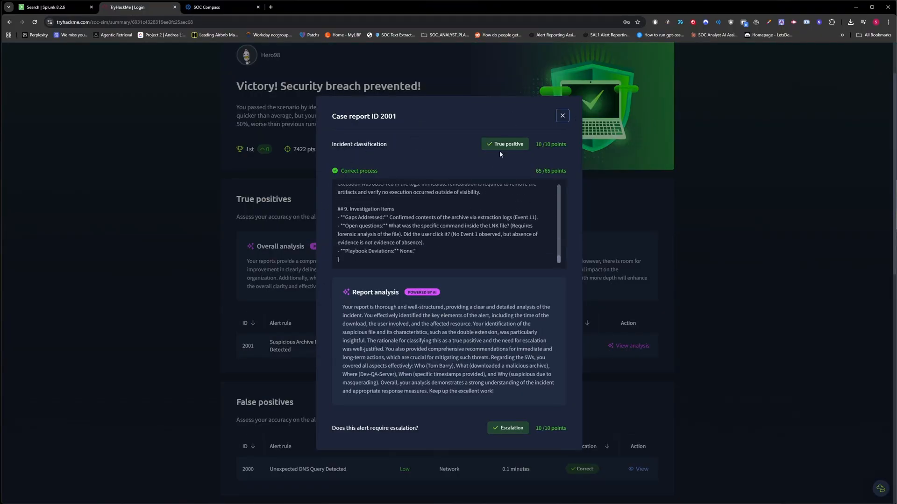
click(595, 203)
click(639, 469)
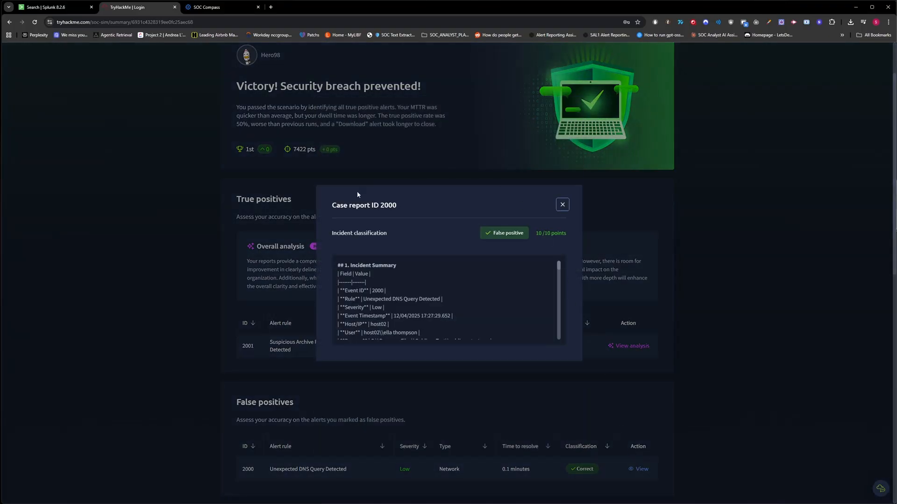
click(616, 312)
Step: Switch to SOC Compass, open the organization's Compliance dashboard and refresh its data for the last 30 days
click(218, 8)
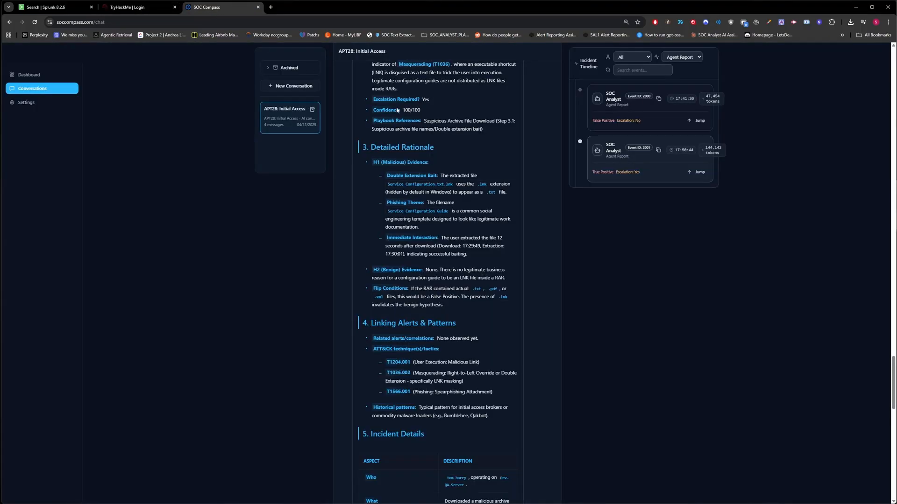
click(62, 77)
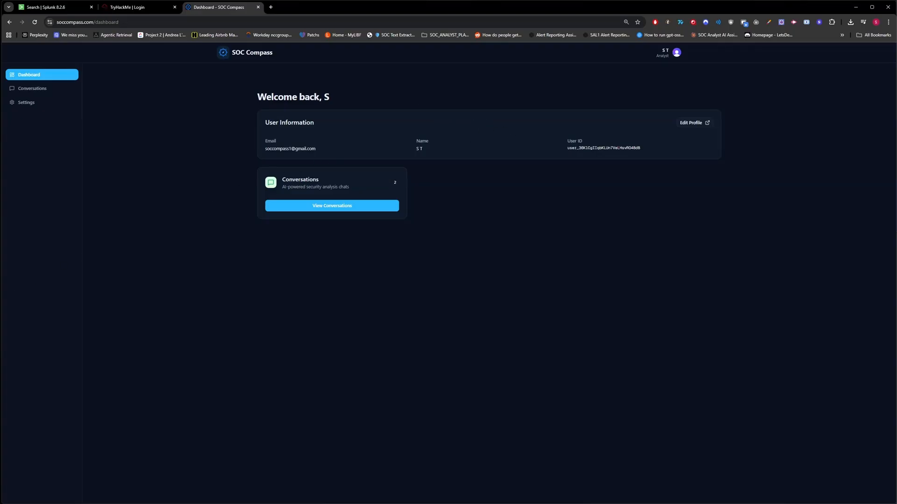
click(34, 158)
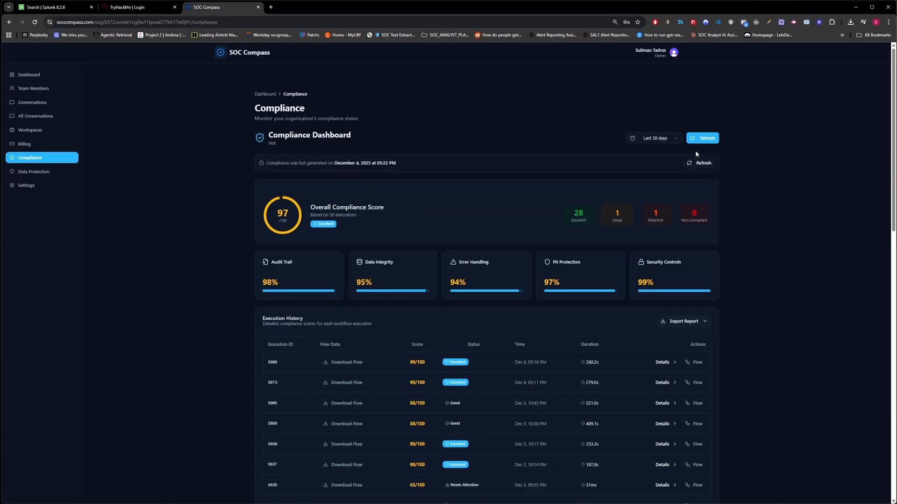
click(707, 138)
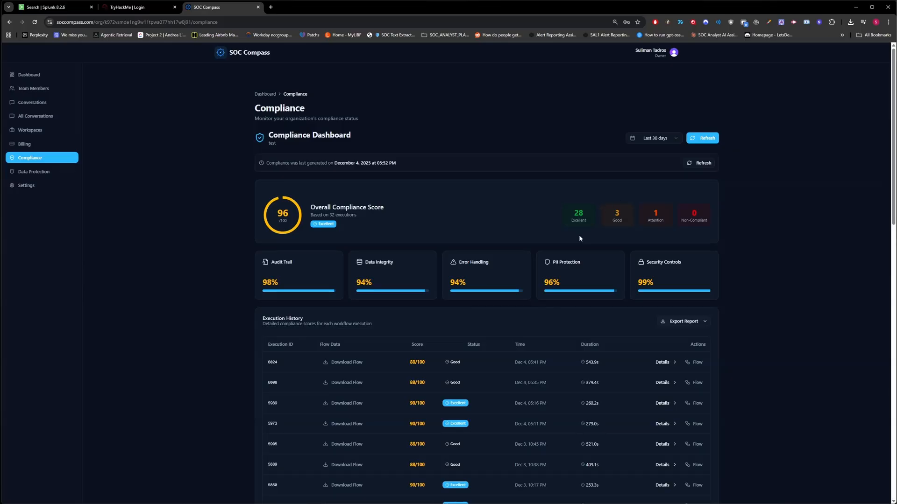
Step: Examine the compliance breakdown of execution 6024, including data integrity and the PII mapping findings, and close it
click(659, 362)
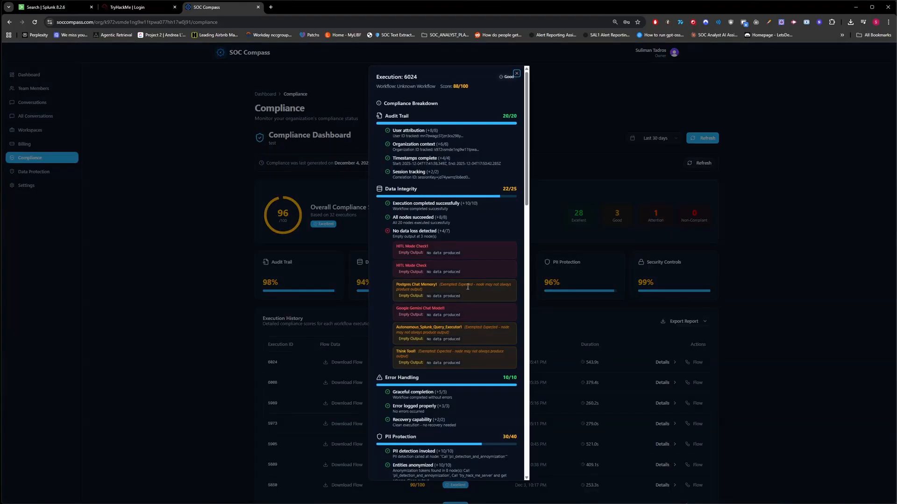
scroll(494, 291, down, 10)
scroll(485, 282, down, 8)
scroll(479, 303, down, 2)
scroll(467, 313, up, 5)
scroll(463, 323, up, 3)
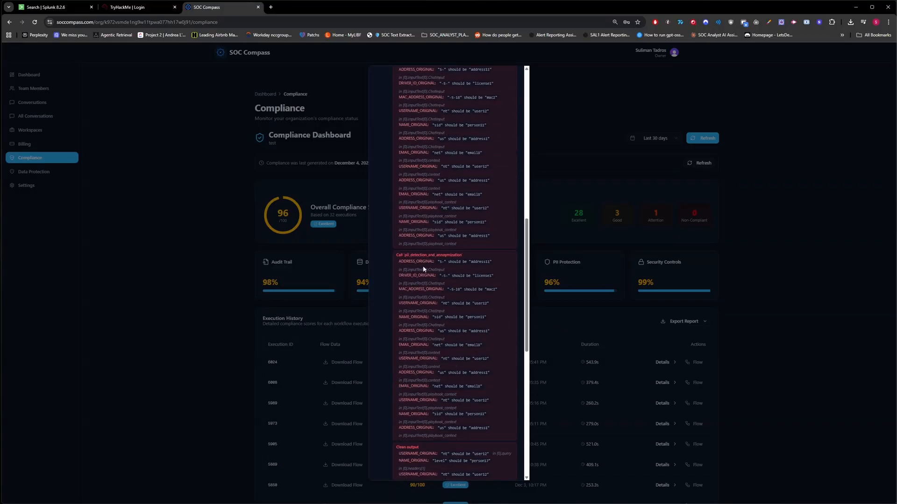
scroll(429, 267, up, 2)
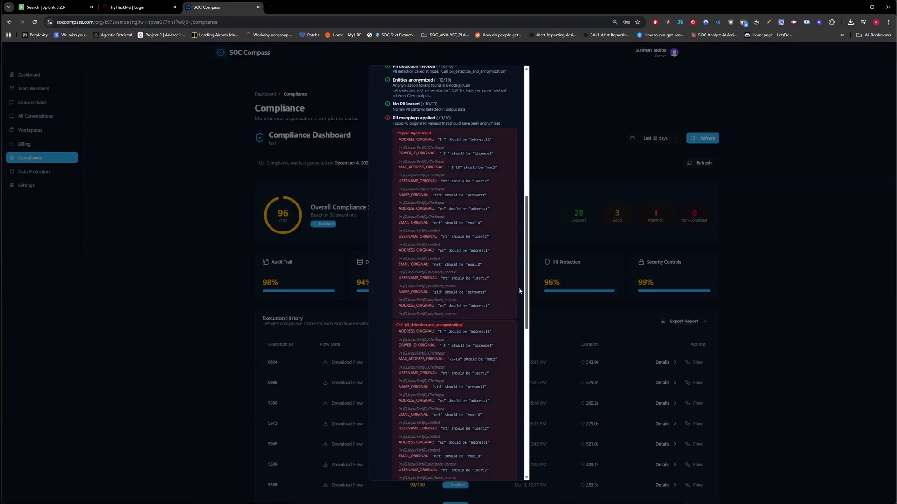
click(705, 268)
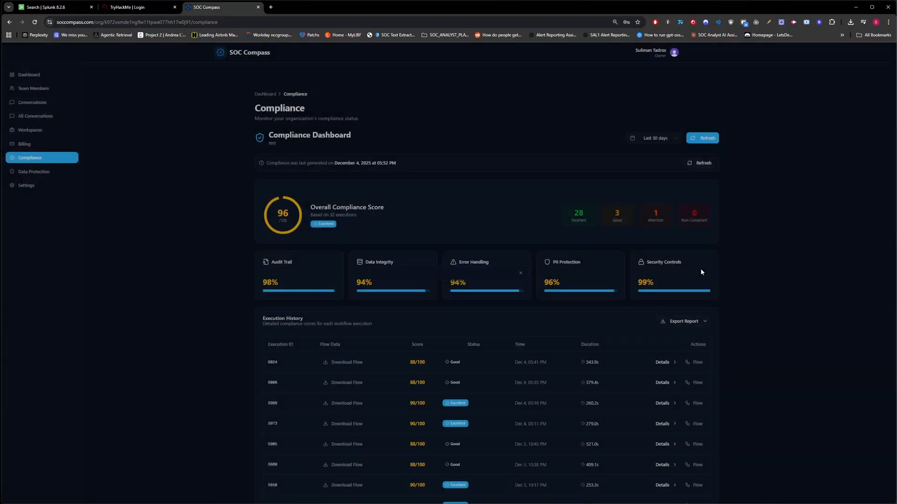
Step: Inspect the webhook execution flow of execution 6024 node by node and close it
click(697, 363)
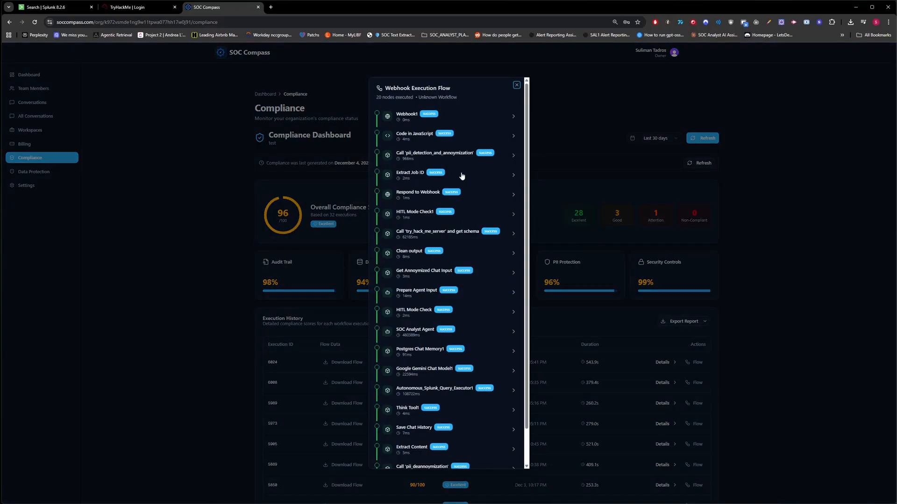
scroll(398, 266, down, 2)
scroll(398, 266, up, 5)
click(678, 360)
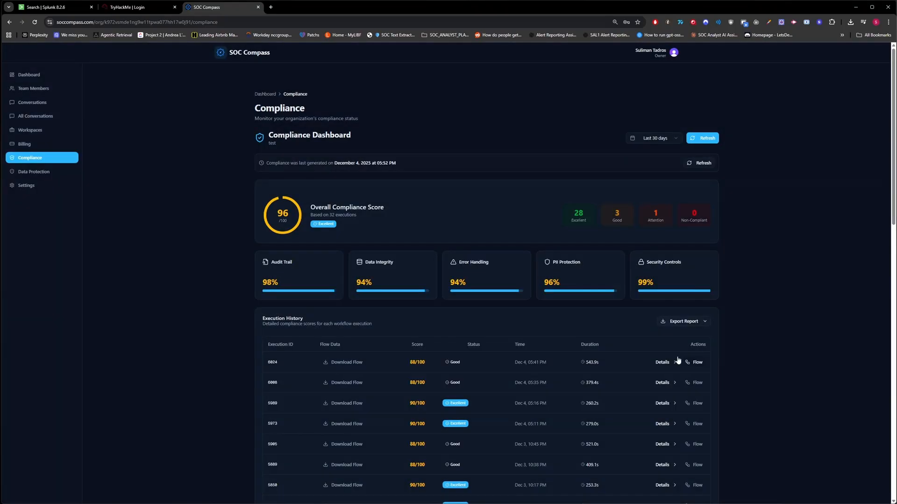
Step: Download the flow data of execution 6024 and open execution-flow-6024.json in a new browser tab
click(335, 363)
drag(791, 40, 356, 6)
Step: Examine the early nodes of the execution flow file, checking the Splunk query, its headers and the anonymized result rows
scroll(446, 275, down, 5)
scroll(355, 193, down, 15)
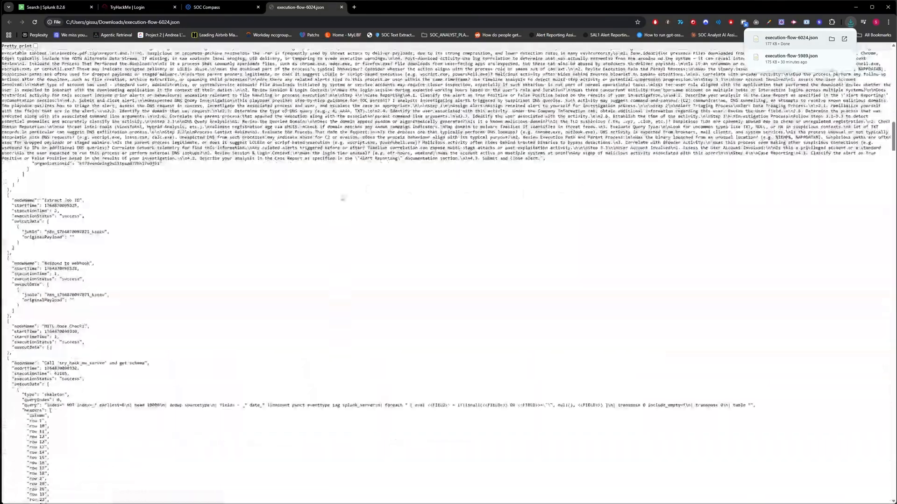
scroll(355, 193, up, 6)
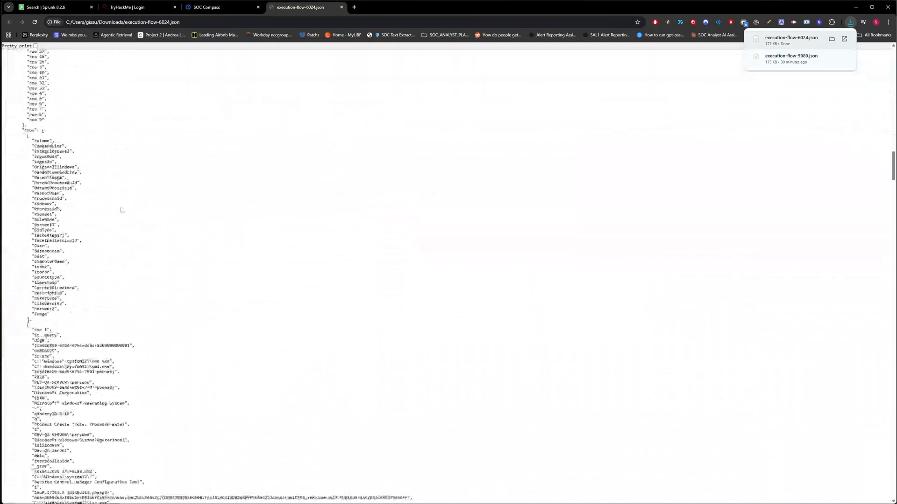
scroll(67, 222, up, 2)
drag(47, 197, 150, 197)
click(146, 208)
scroll(73, 253, down, 3)
drag(27, 114, 80, 329)
scroll(132, 324, down, 20)
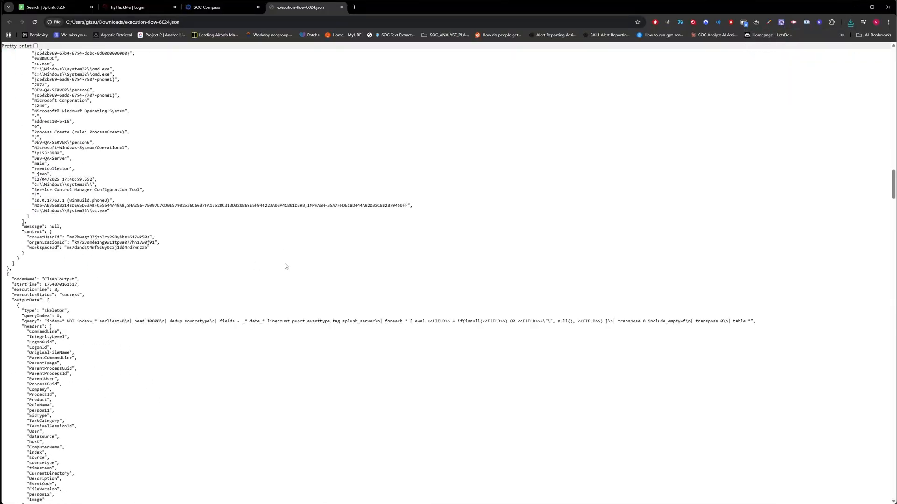
Step: Examine the SOC Analyst Agent node's output, thinking steps and Splunk queries, along with the playbook context before it
scroll(300, 222, down, 10)
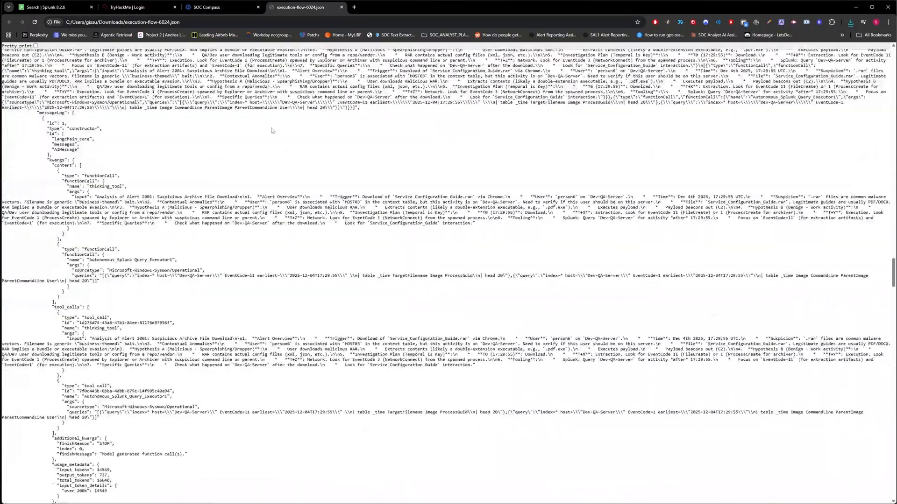
scroll(218, 132, up, 4)
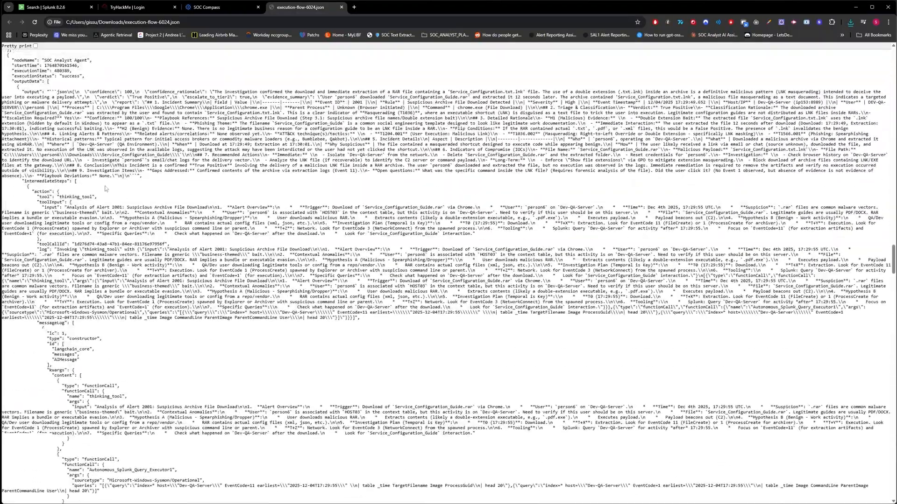
scroll(182, 172, up, 4)
scroll(182, 171, up, 1)
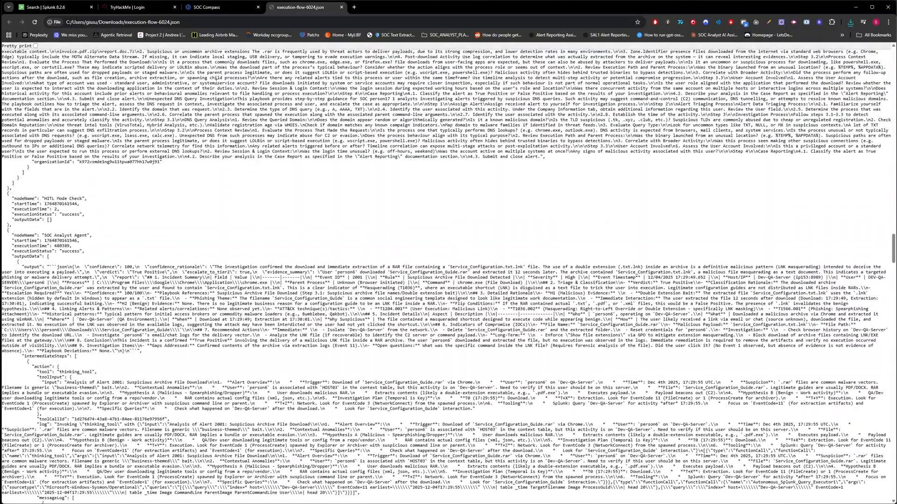
scroll(362, 186, up, 3)
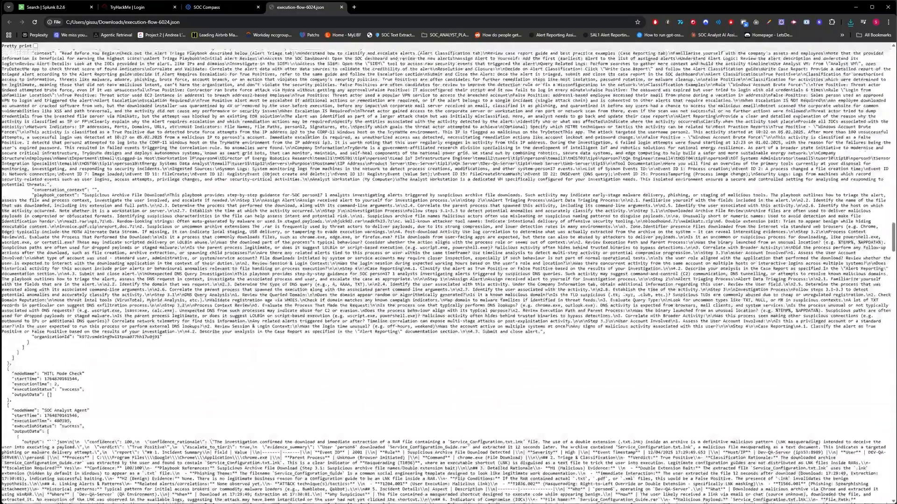
Step: Open the Data Protection page in SOC Compass and copy the anonymized value ip153 from the newest IP address mapping
click(212, 9)
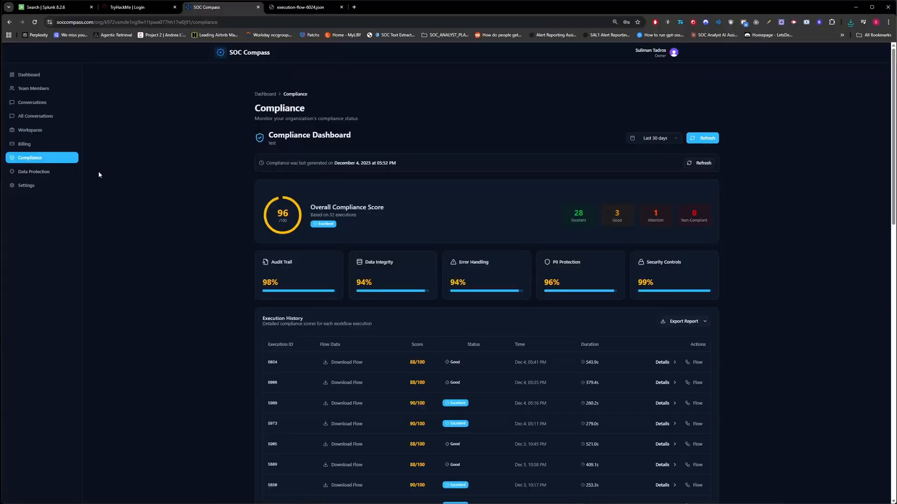
click(60, 172)
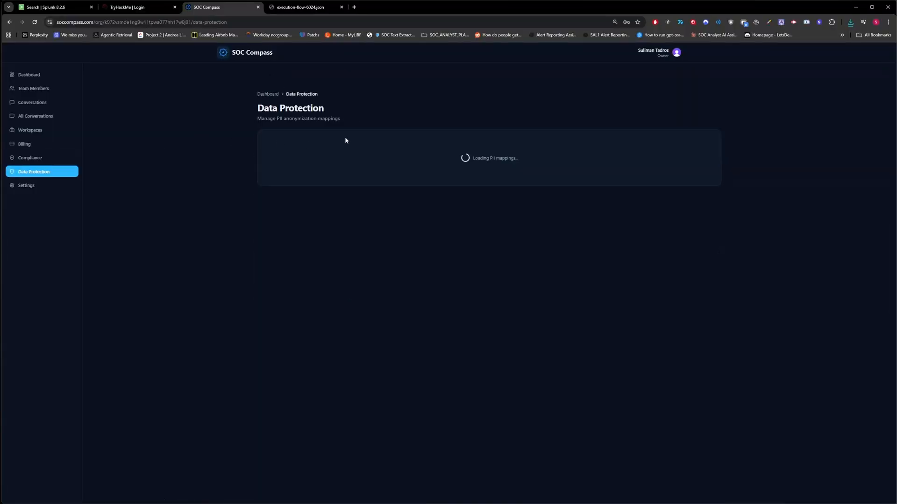
scroll(360, 196, down, 3)
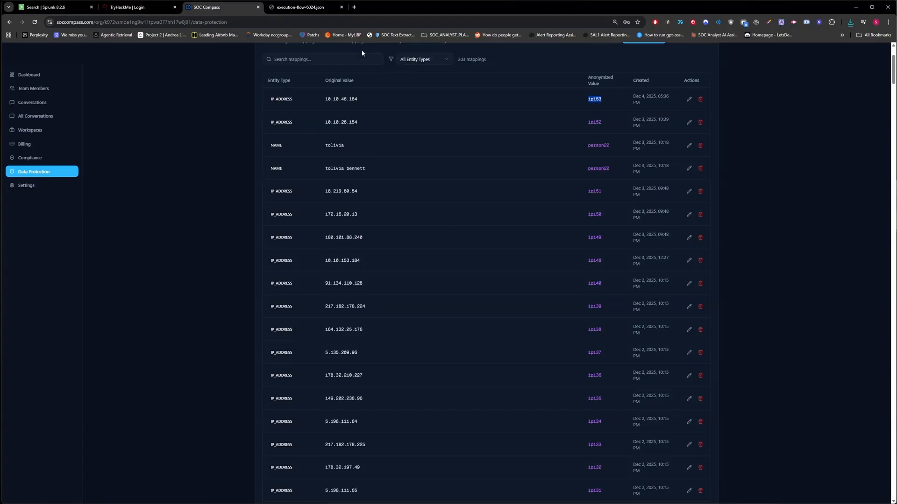
Step: Search execution-flow-6024.json for ip153 and highlight its host entry in the SOC Analyst Agent node's output
click(319, 12)
key(ctrl+f)
text(ip153)
key(Return)
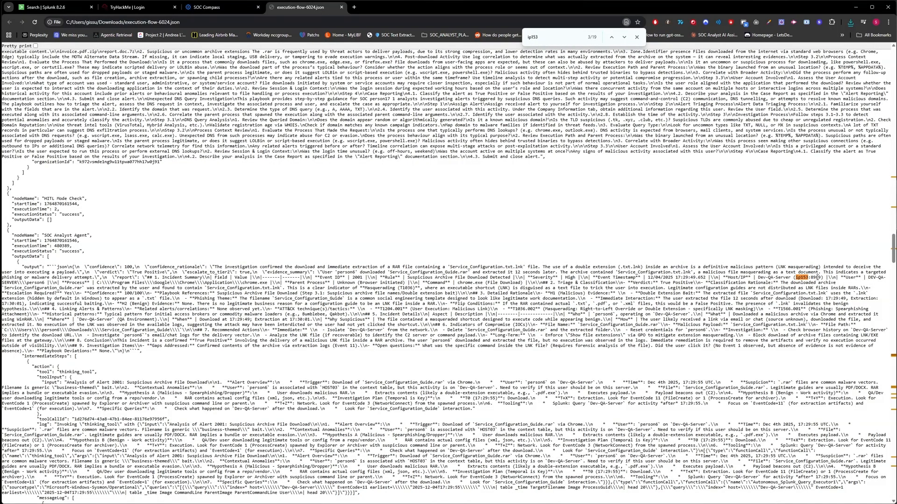
drag(8, 229, 97, 241)
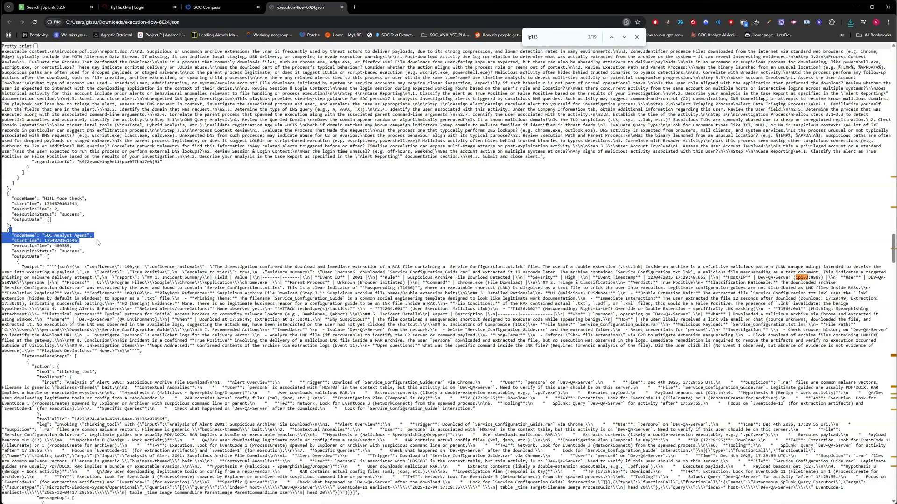
mouse_move(795, 277)
mouse_down()
mouse_move(818, 277)
mouse_move(782, 278)
mouse_move(794, 278)
mouse_up()
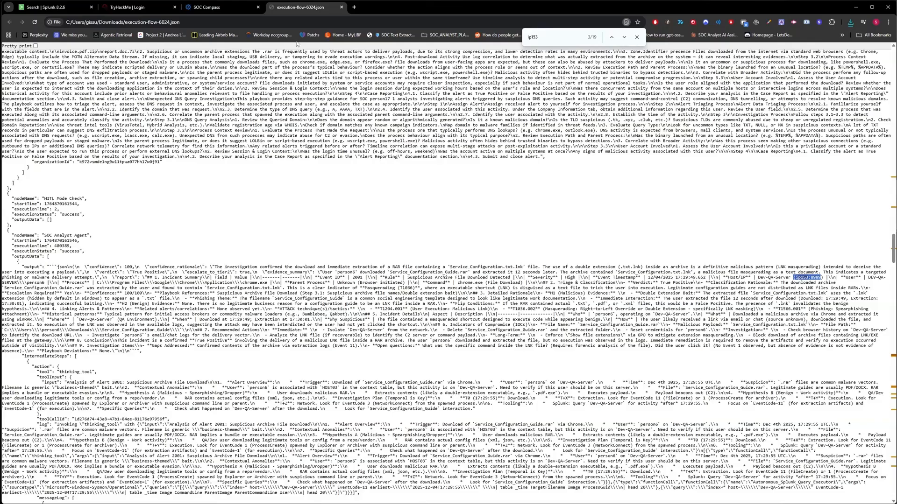
Step: Cross-check ip153 in the flow file against its original IP address in the SOC Compass PII anonymization mappings
click(206, 7)
drag(323, 99, 365, 100)
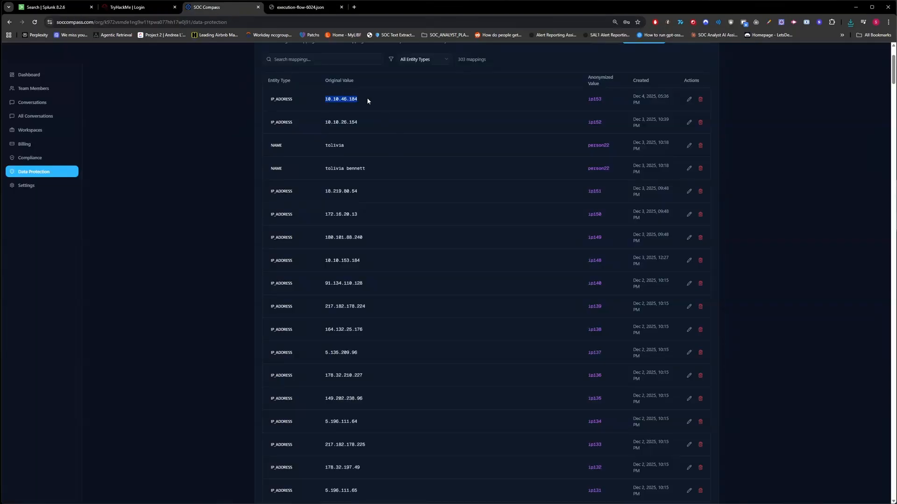
click(302, 8)
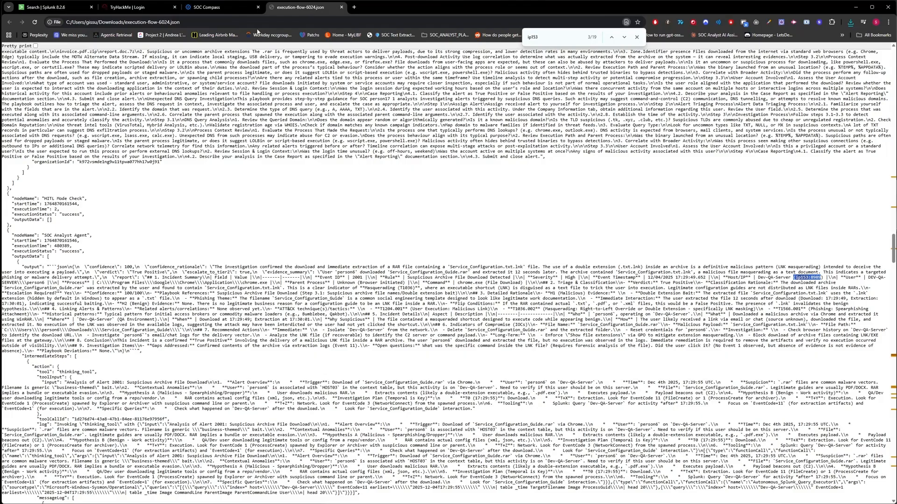
click(220, 7)
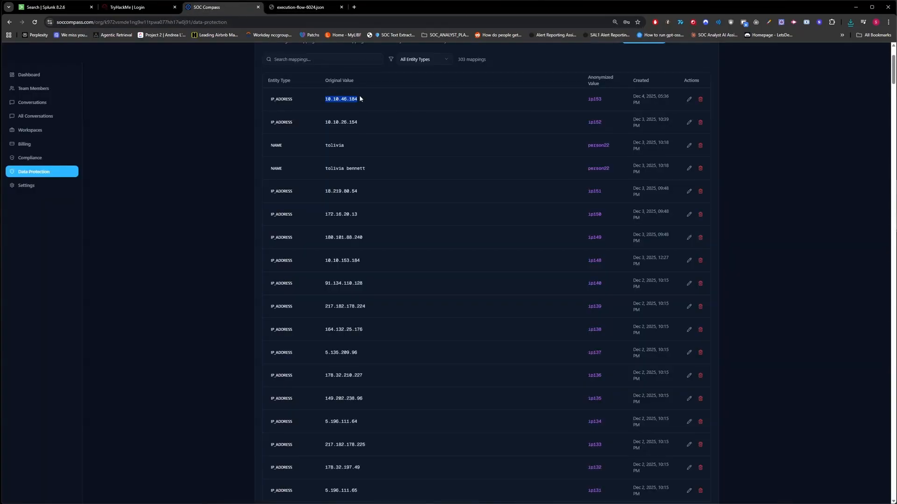
click(303, 12)
double_click(806, 278)
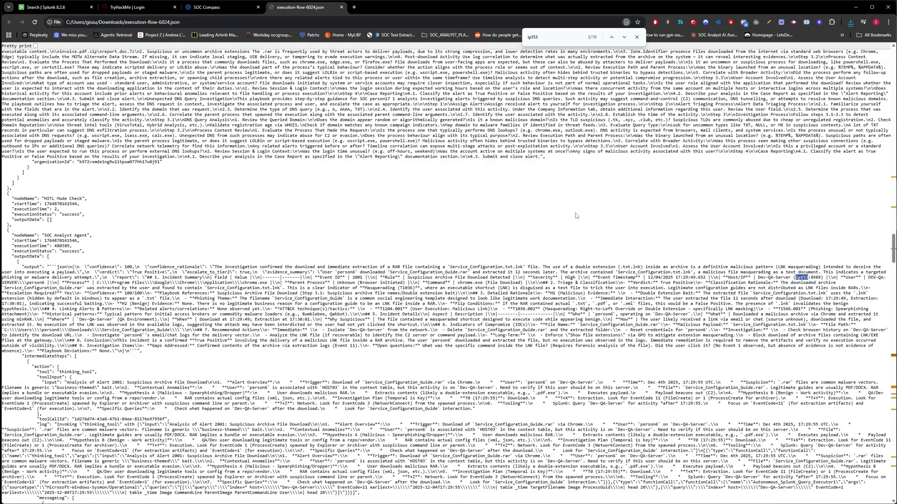
key(ctrl+shift+Tab)
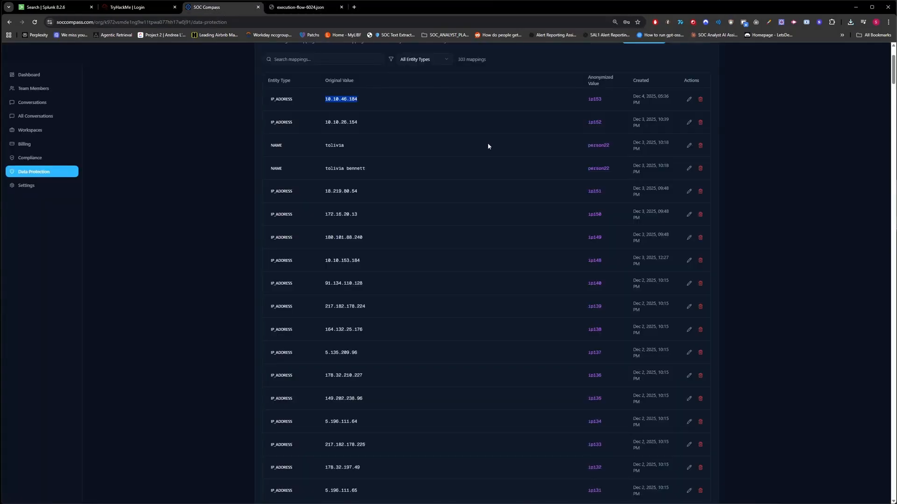
scroll(486, 139, up, 3)
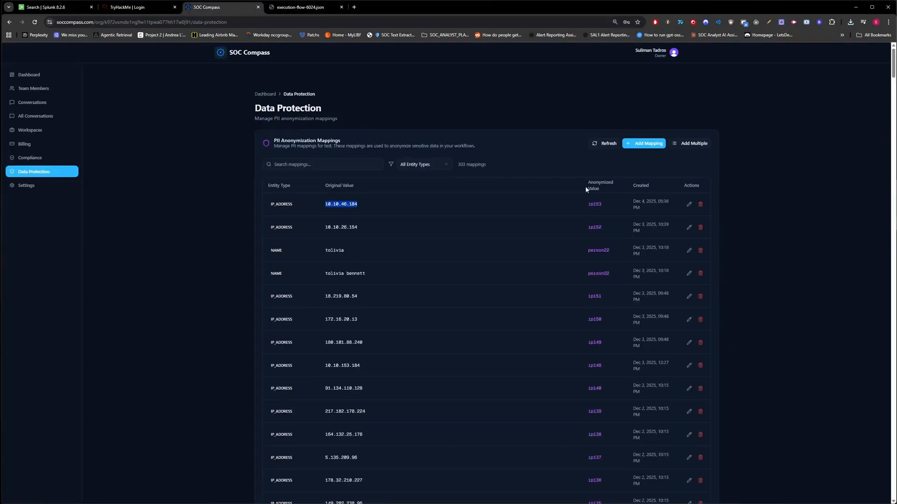